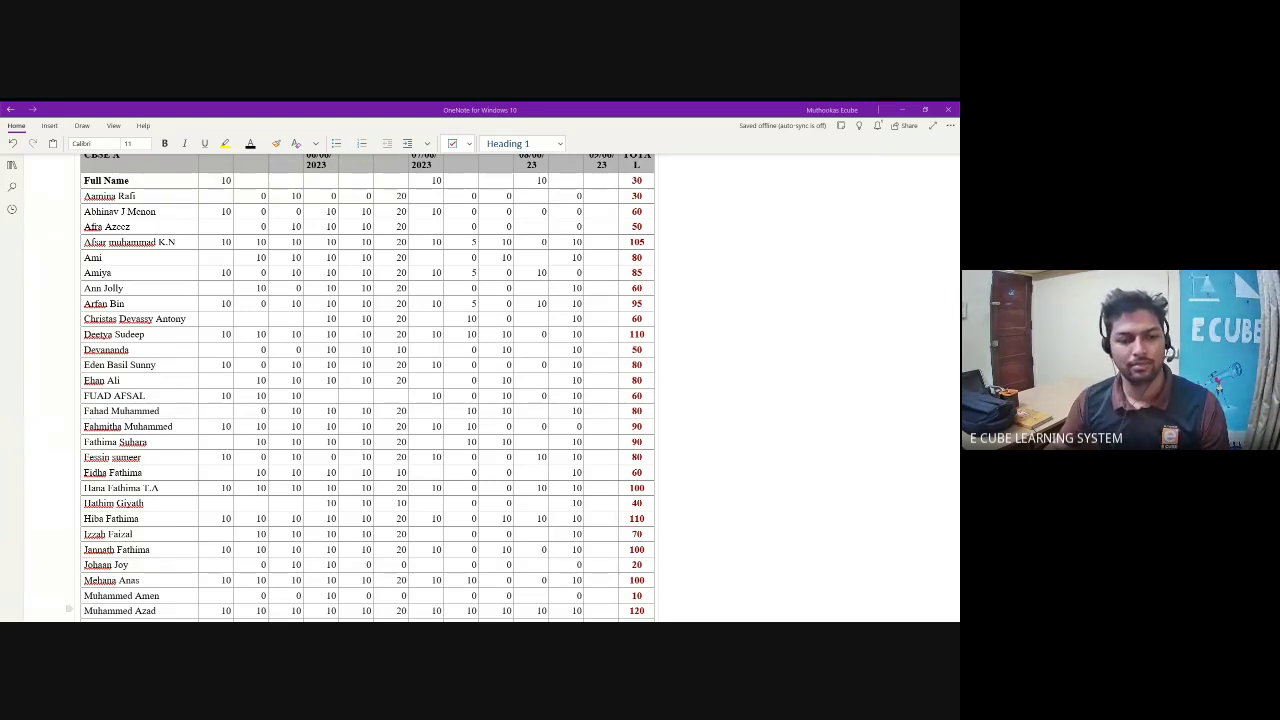
Step: Examine every student's daily scores and total in the CBSE A score table
scroll(302, 521, down, 3)
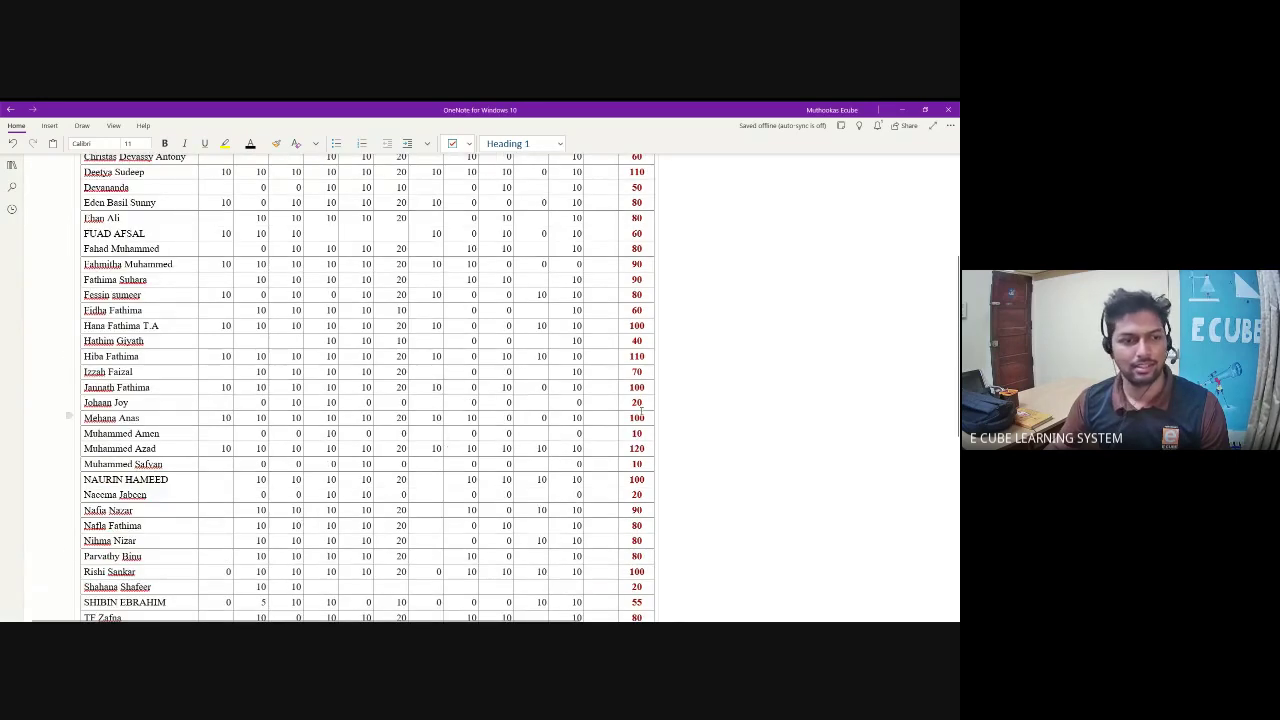
scroll(641, 408, down, 2)
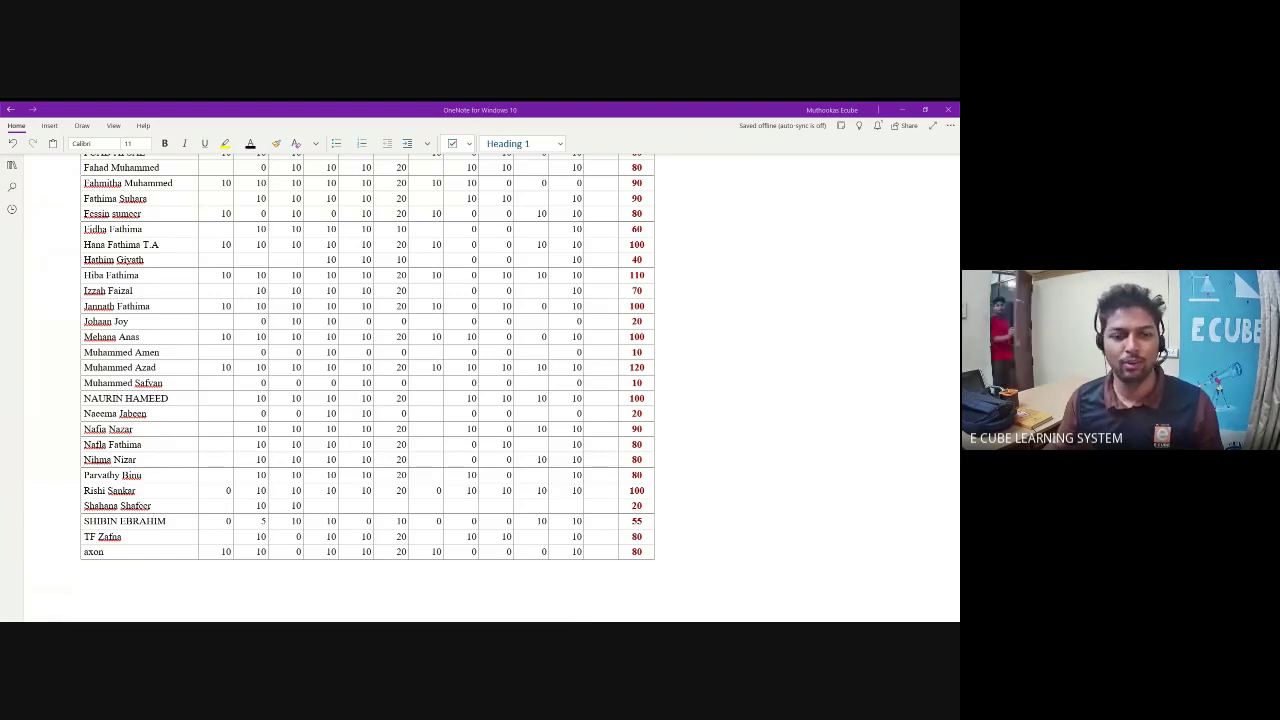
scroll(399, 473, up, 3)
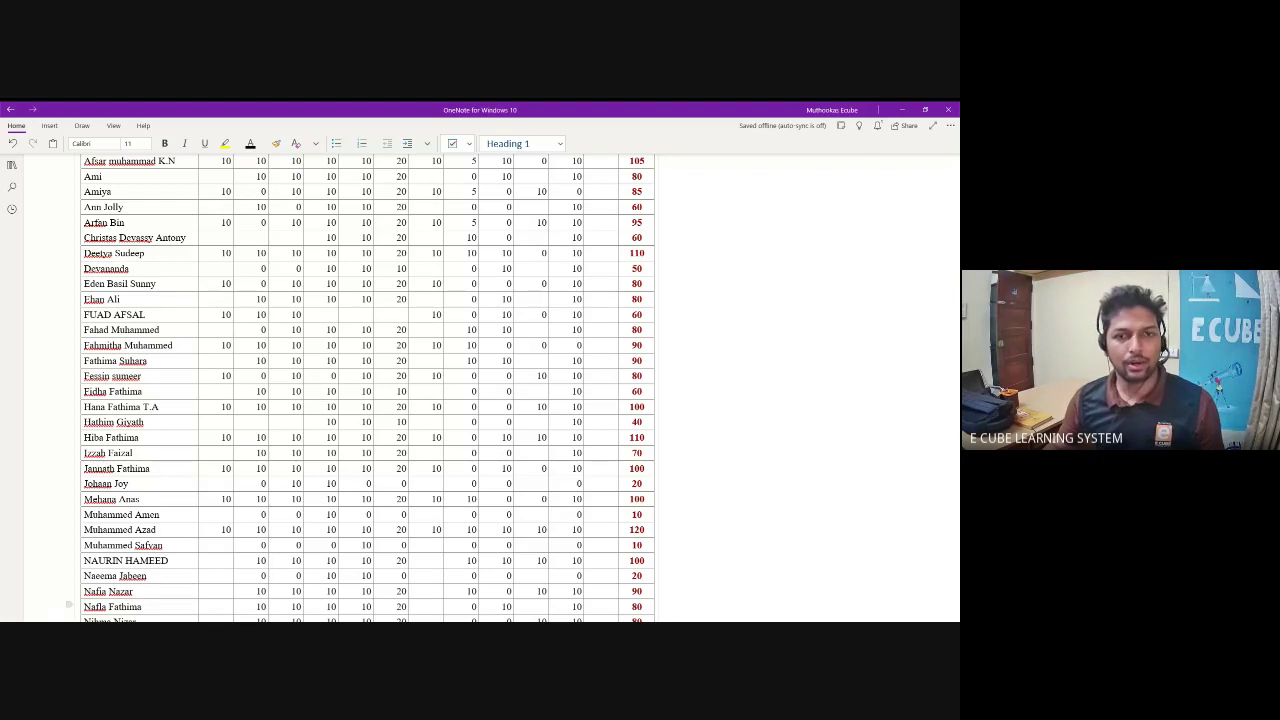
scroll(421, 439, up, 5)
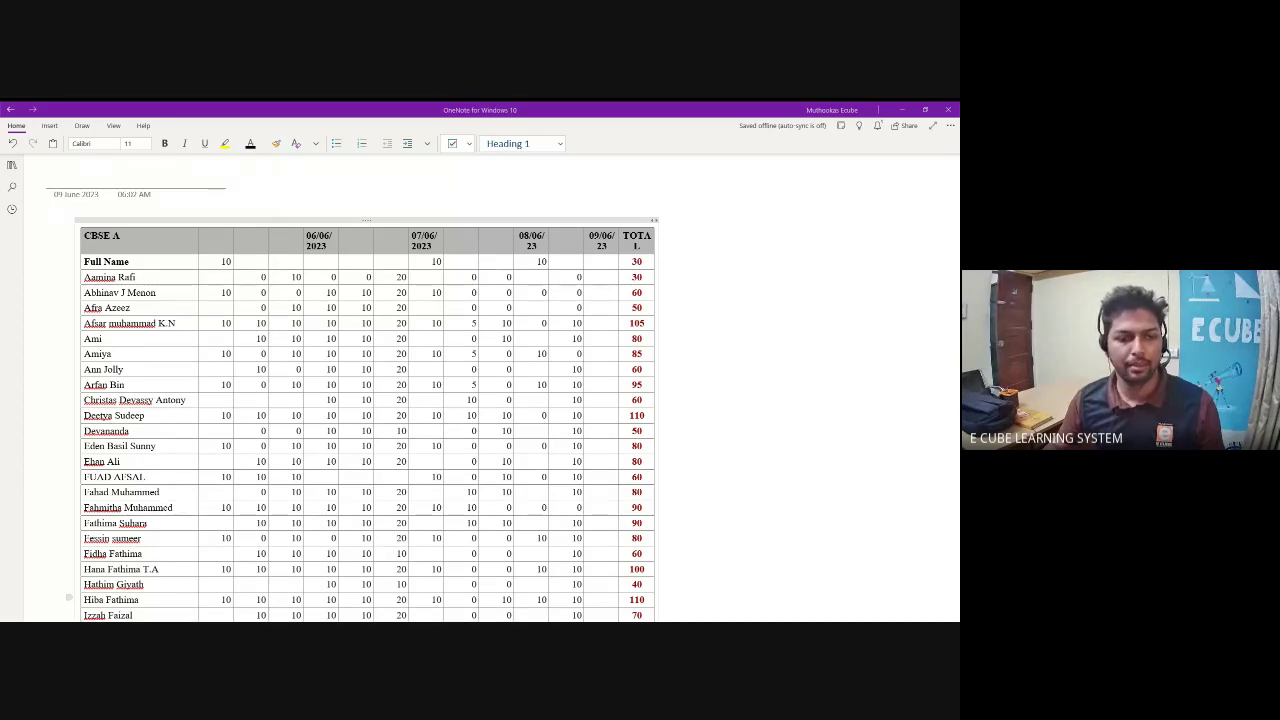
scroll(188, 390, down, 6)
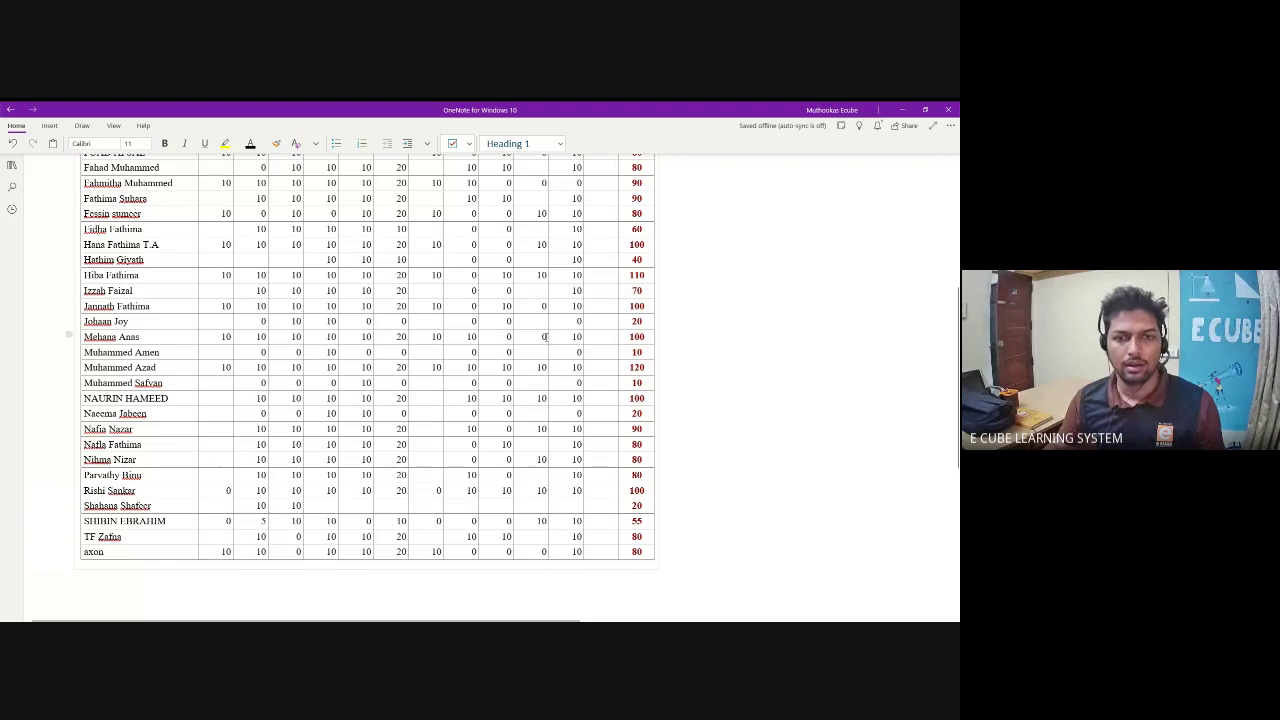
click(545, 336)
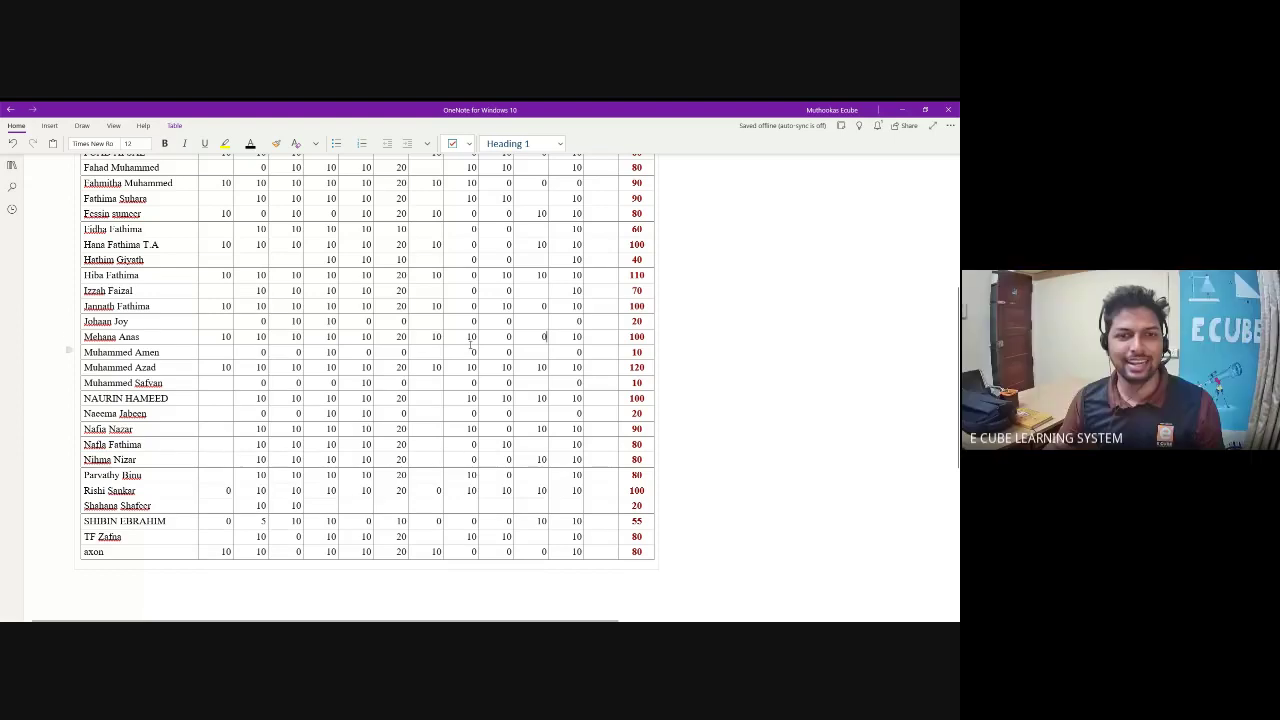
drag(433, 344, 505, 338)
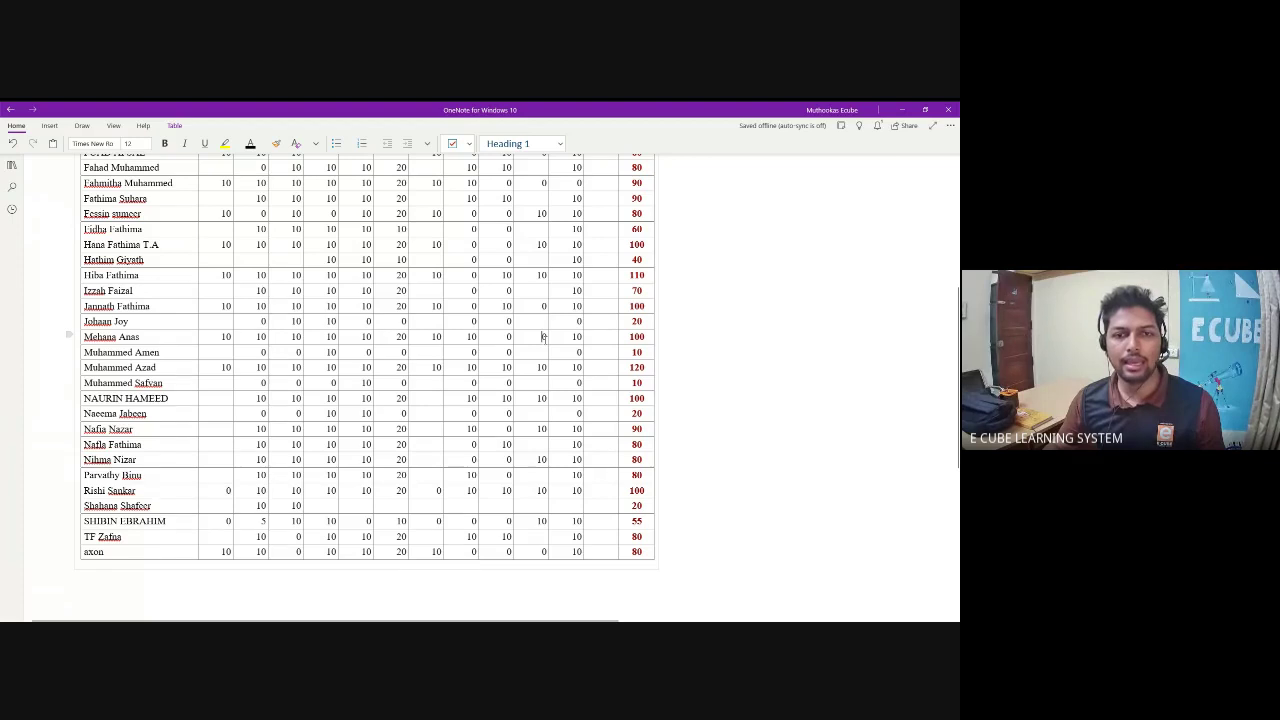
scroll(543, 343, up, 3)
scroll(544, 341, down, 1)
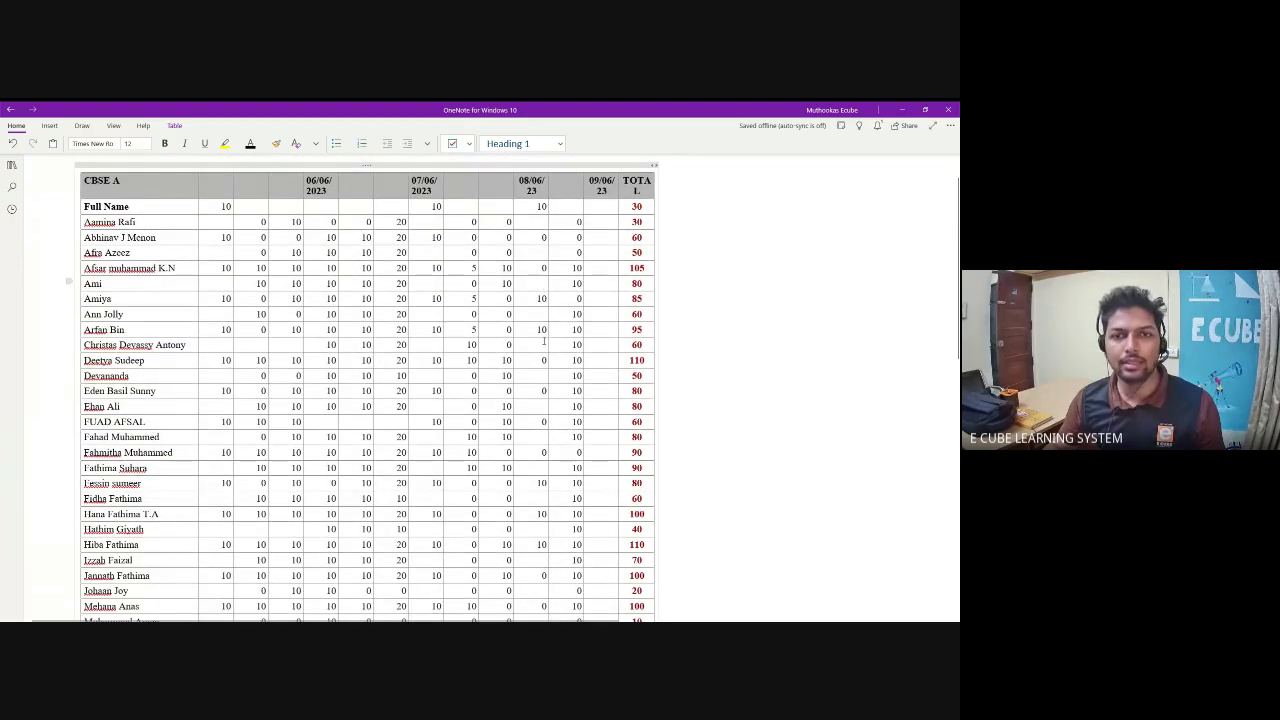
scroll(543, 341, down, 1)
scroll(515, 336, up, 1)
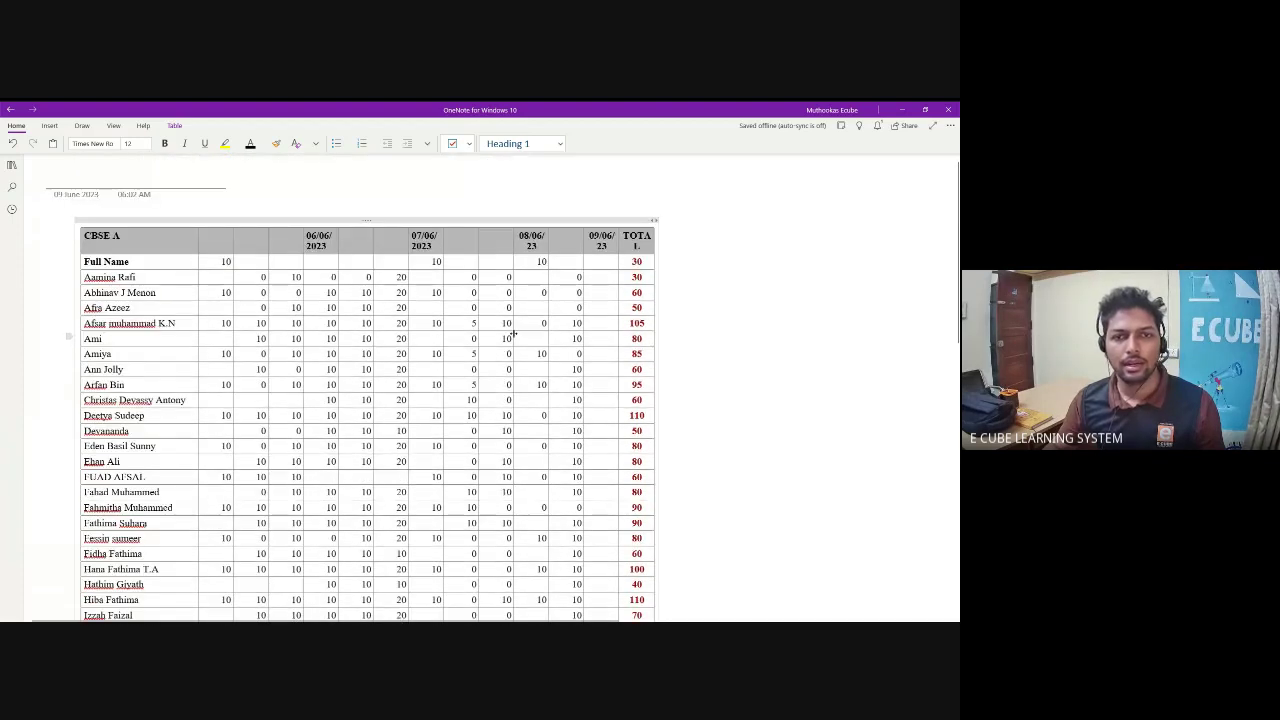
scroll(513, 336, down, 1)
scroll(558, 353, up, 1)
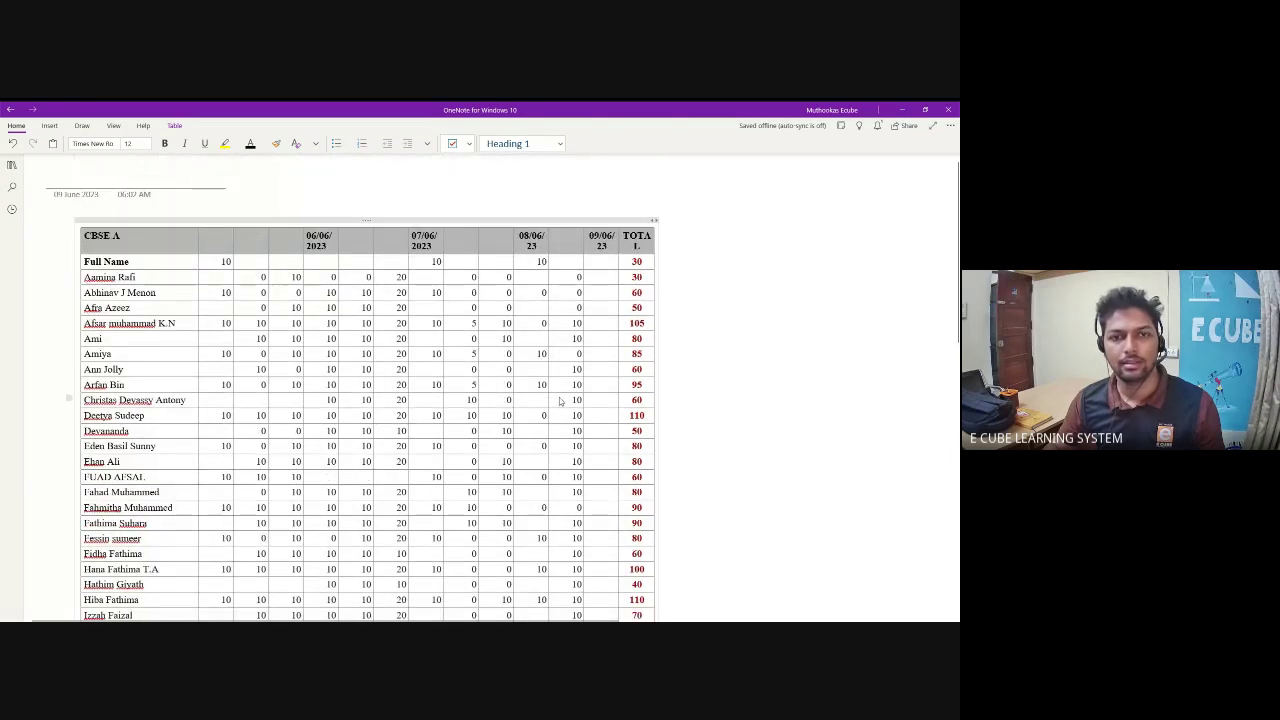
Step: Set the 08/06/23 score to 10 for the student two rows above the one with a total of 120
scroll(531, 399, down, 2)
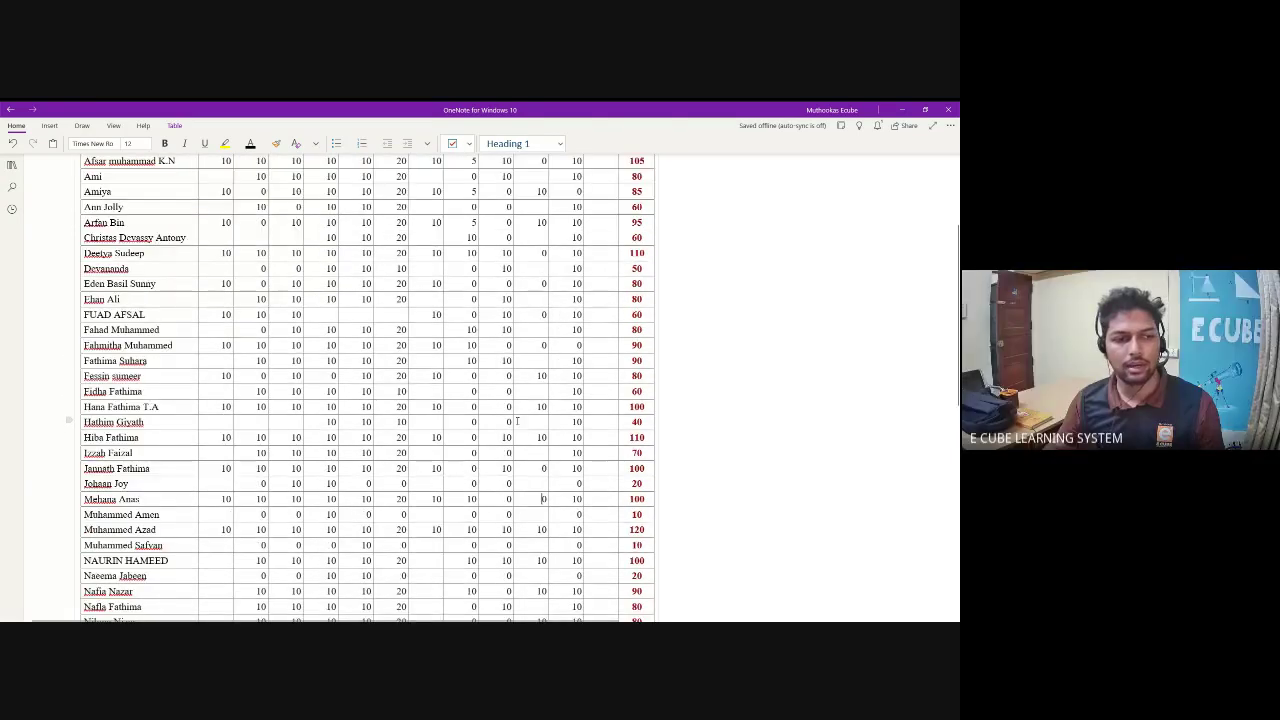
scroll(496, 372, down, 2)
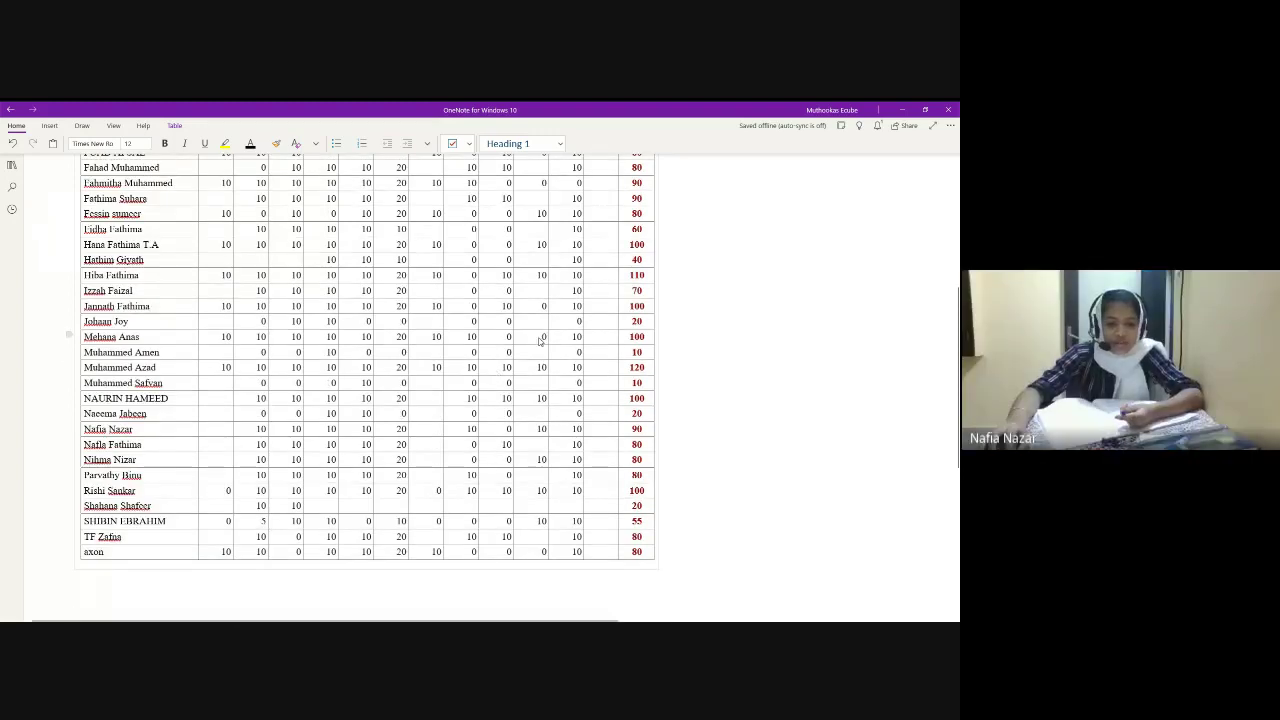
click(540, 341)
text(1)
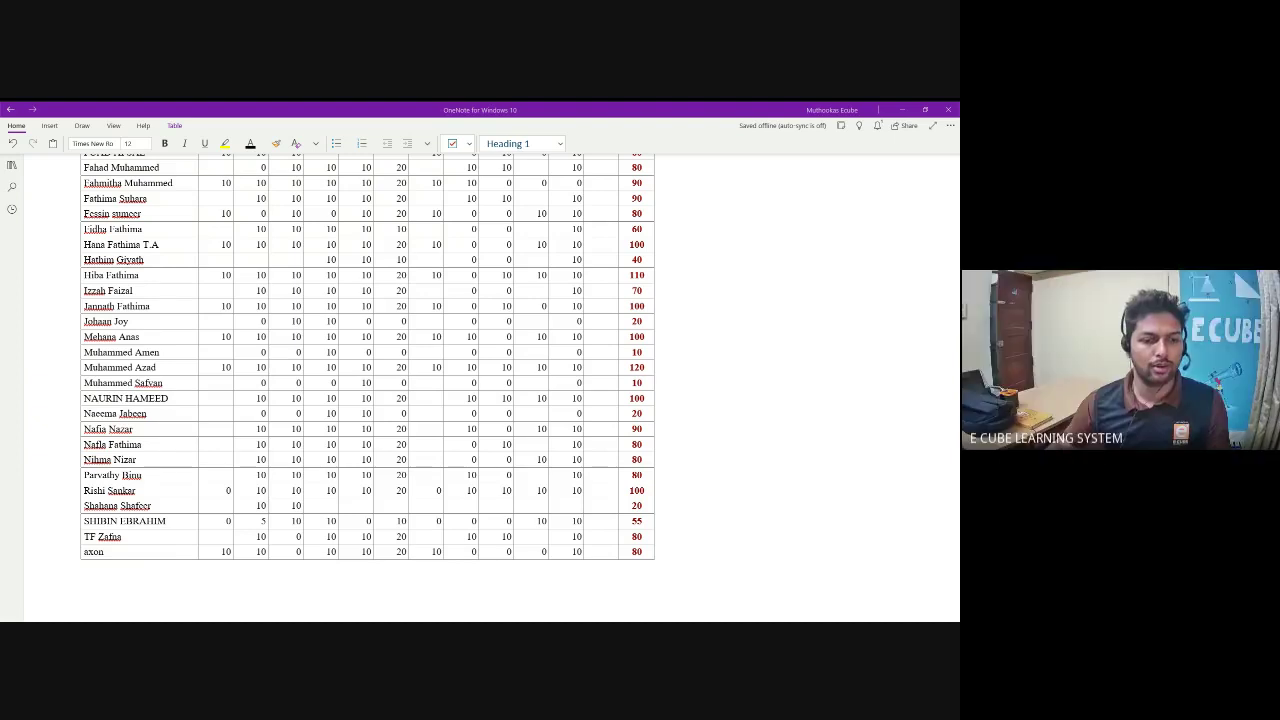
Step: Paste the updated copy of the CBSE A score table into the empty space below the existing table
scroll(219, 314, down, 7)
click(177, 284)
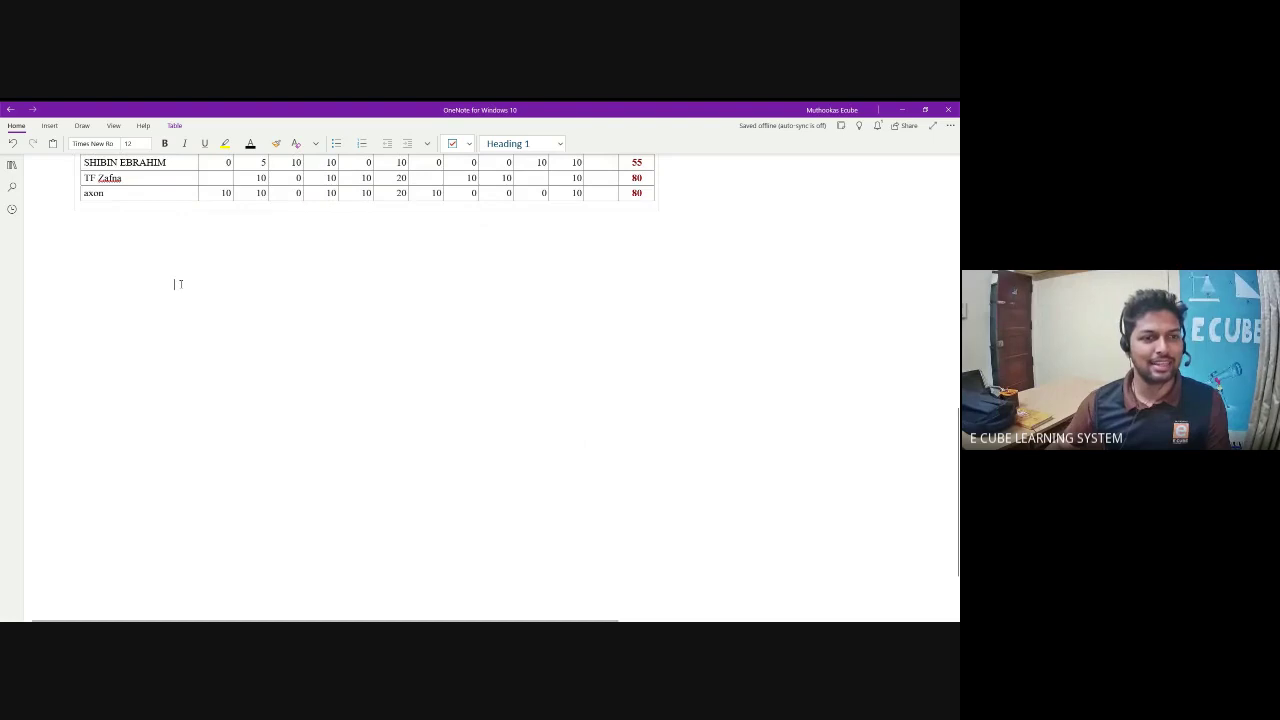
right_click(179, 284)
click(212, 330)
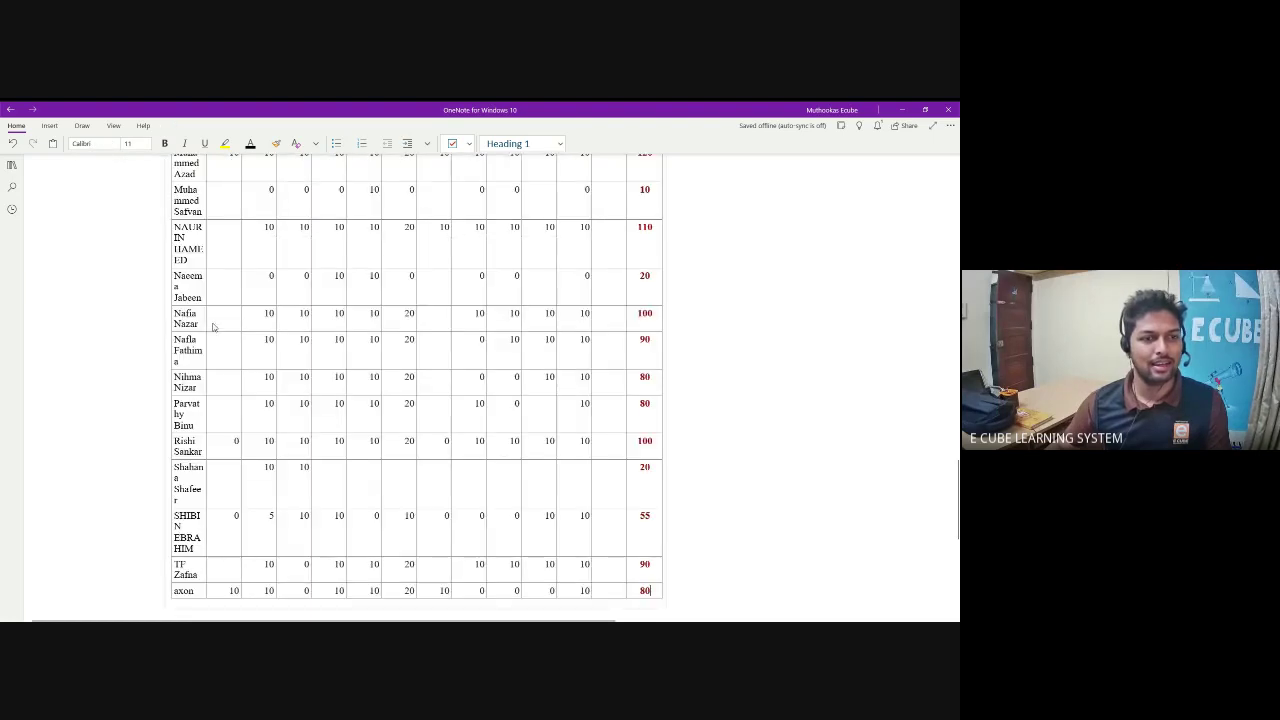
Step: Widen the first column of the pasted CBSE A table so each full name fits on one line
scroll(305, 263, up, 5)
scroll(305, 263, up, 8)
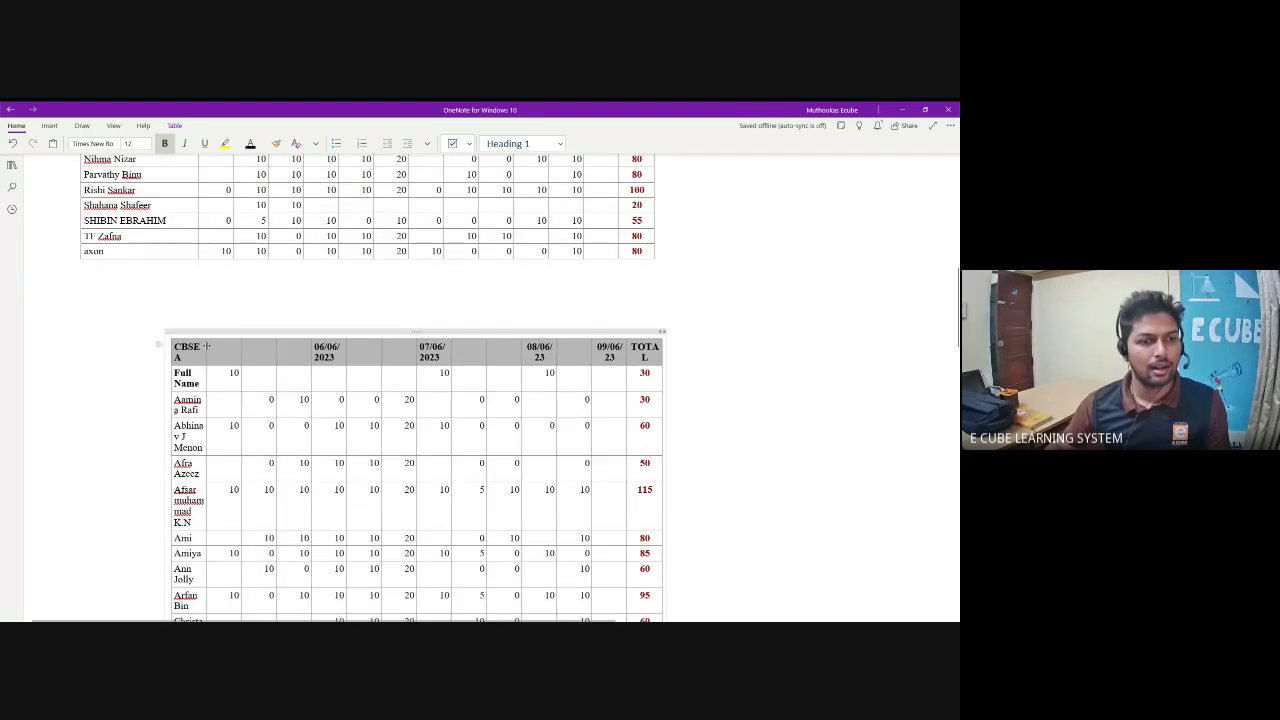
drag(206, 372, 289, 369)
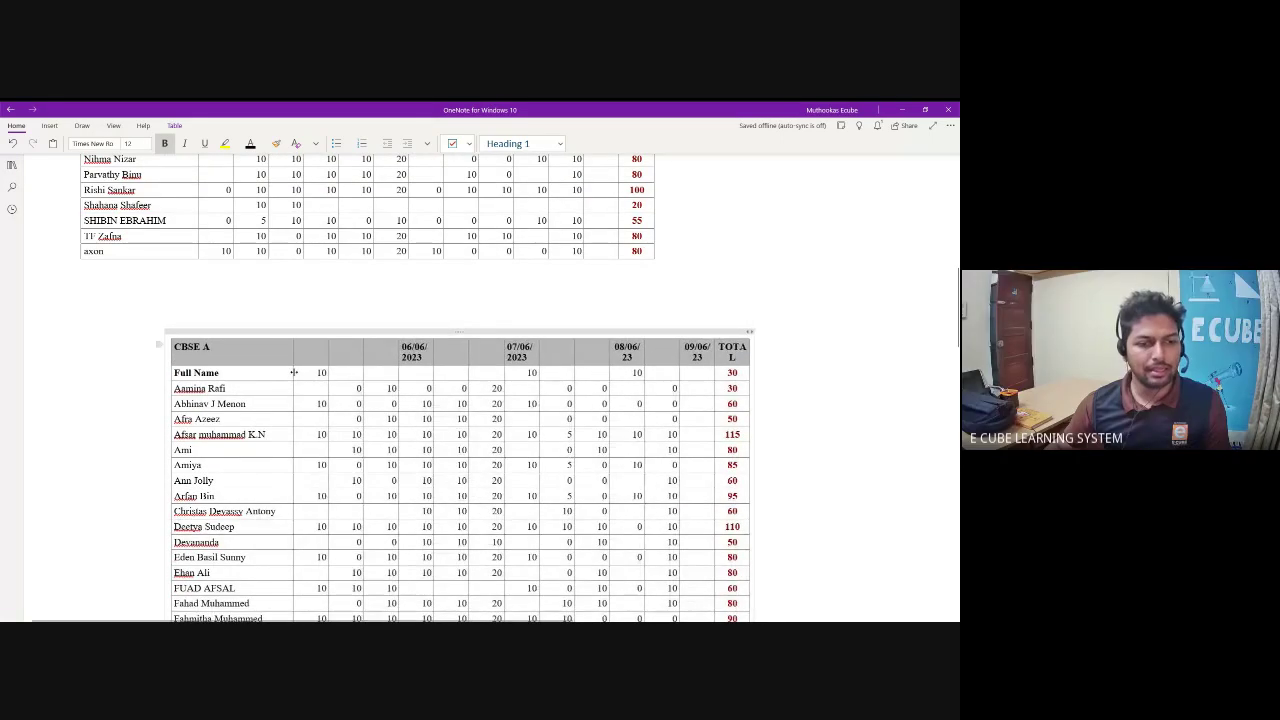
Step: Check the scores and totals in the pasted CBSE A table from the header to the last row
scroll(303, 369, down, 5)
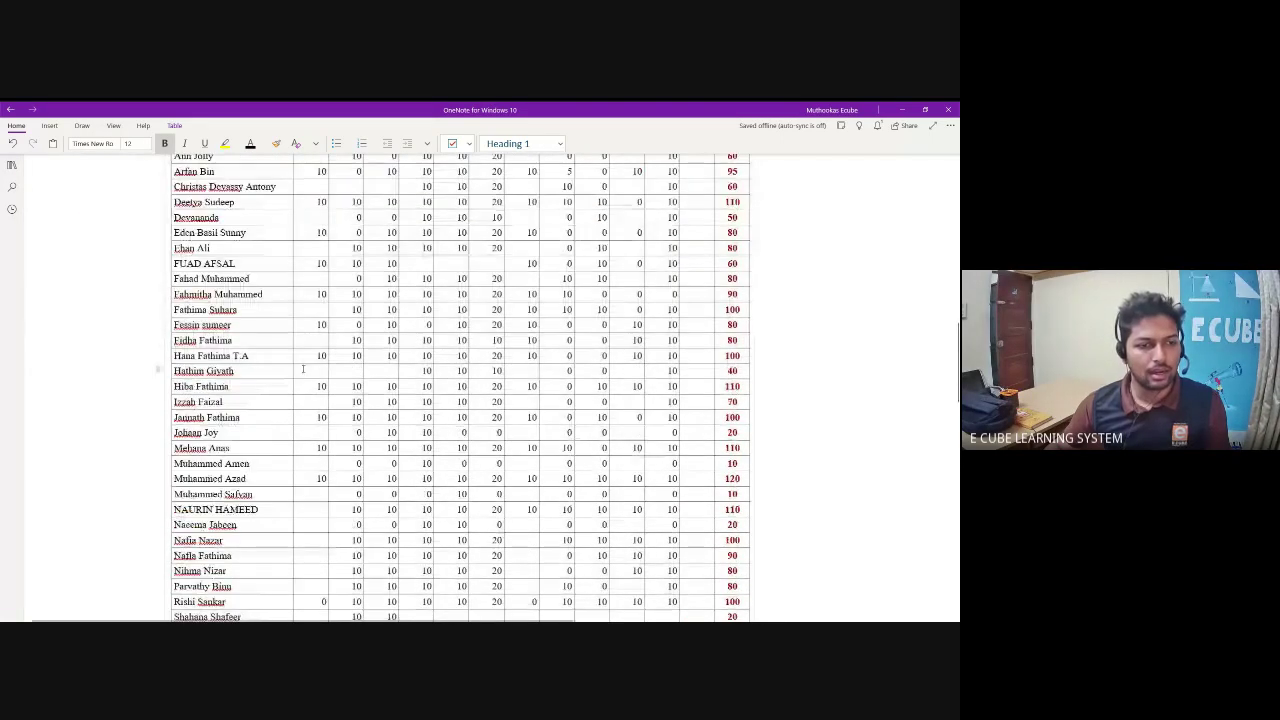
scroll(303, 369, down, 3)
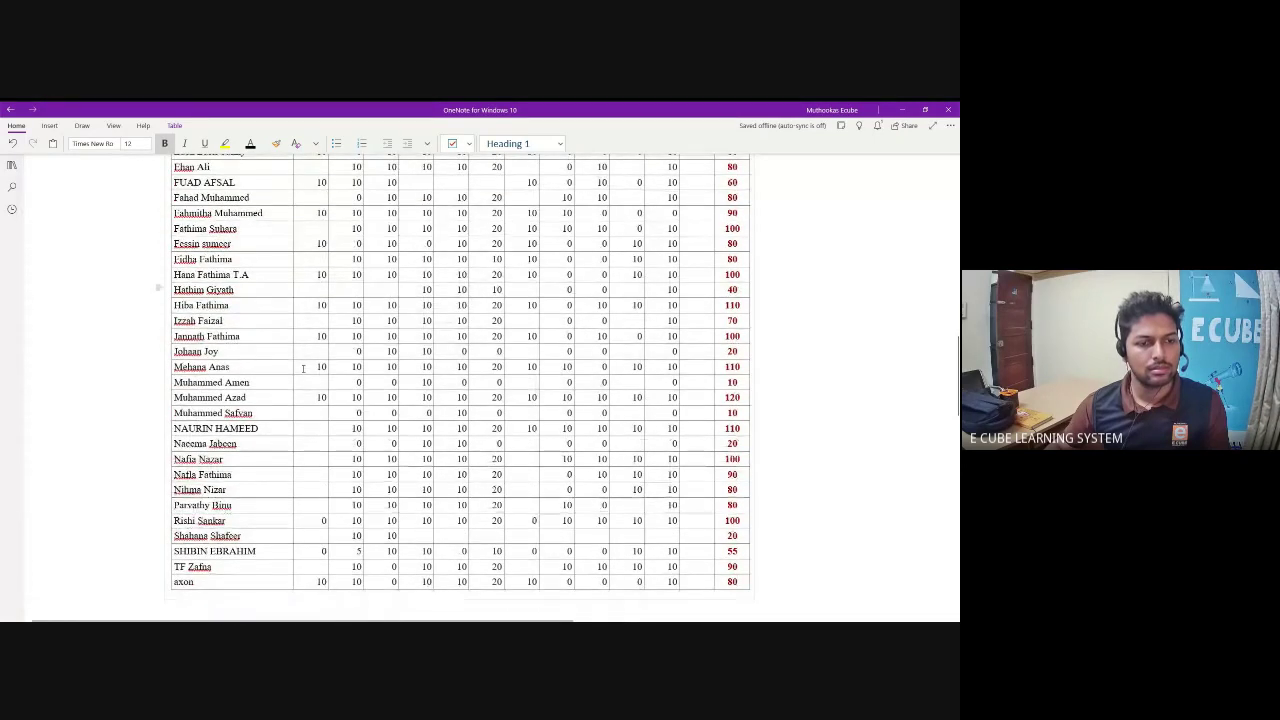
scroll(261, 308, up, 1)
scroll(261, 308, up, 10)
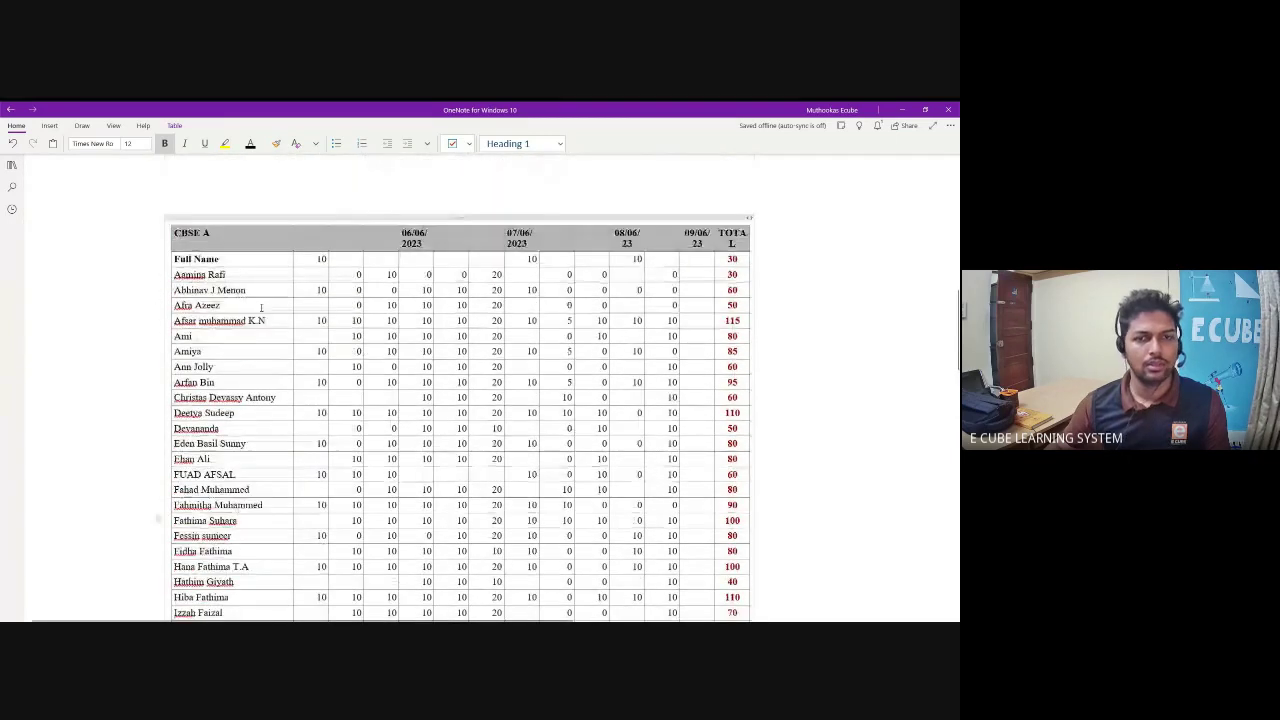
click(847, 349)
scroll(538, 355, down, 2)
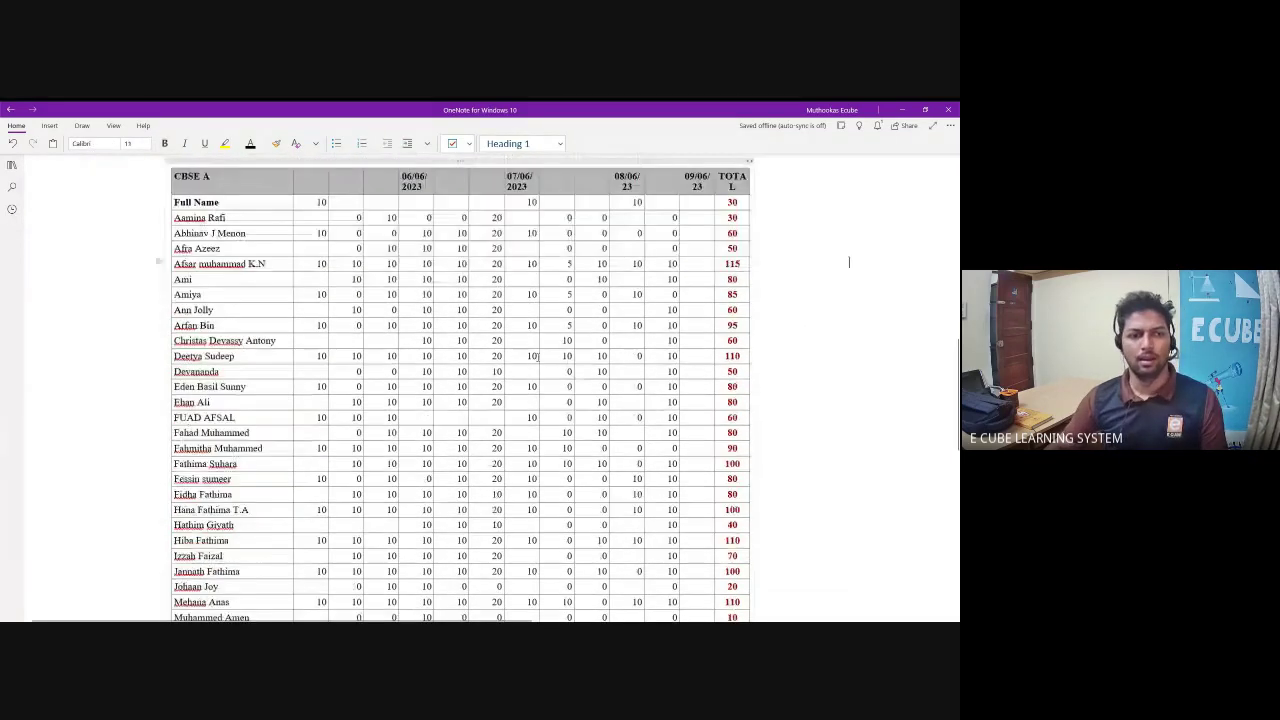
scroll(537, 355, down, 6)
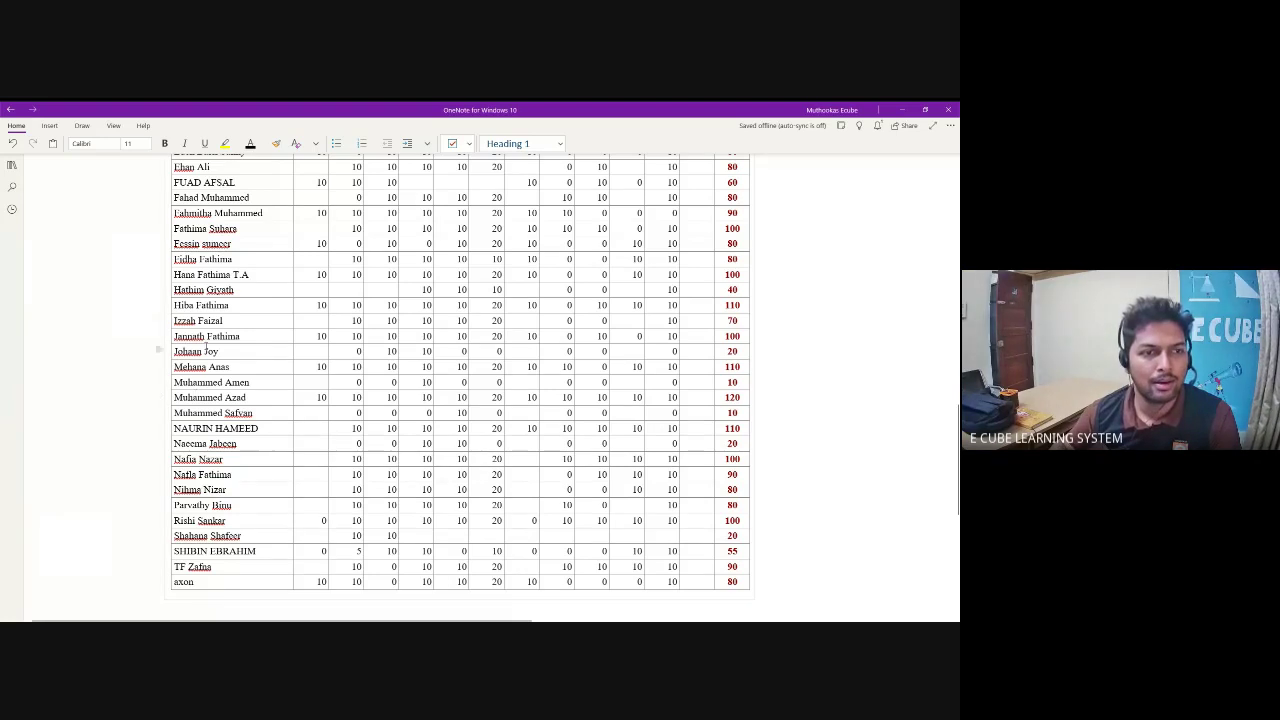
Step: Fill the fourteenth student's three consecutive blank score cells with 0, starting at the 06/06/2023 column of the pasted table
scroll(308, 268, up, 3)
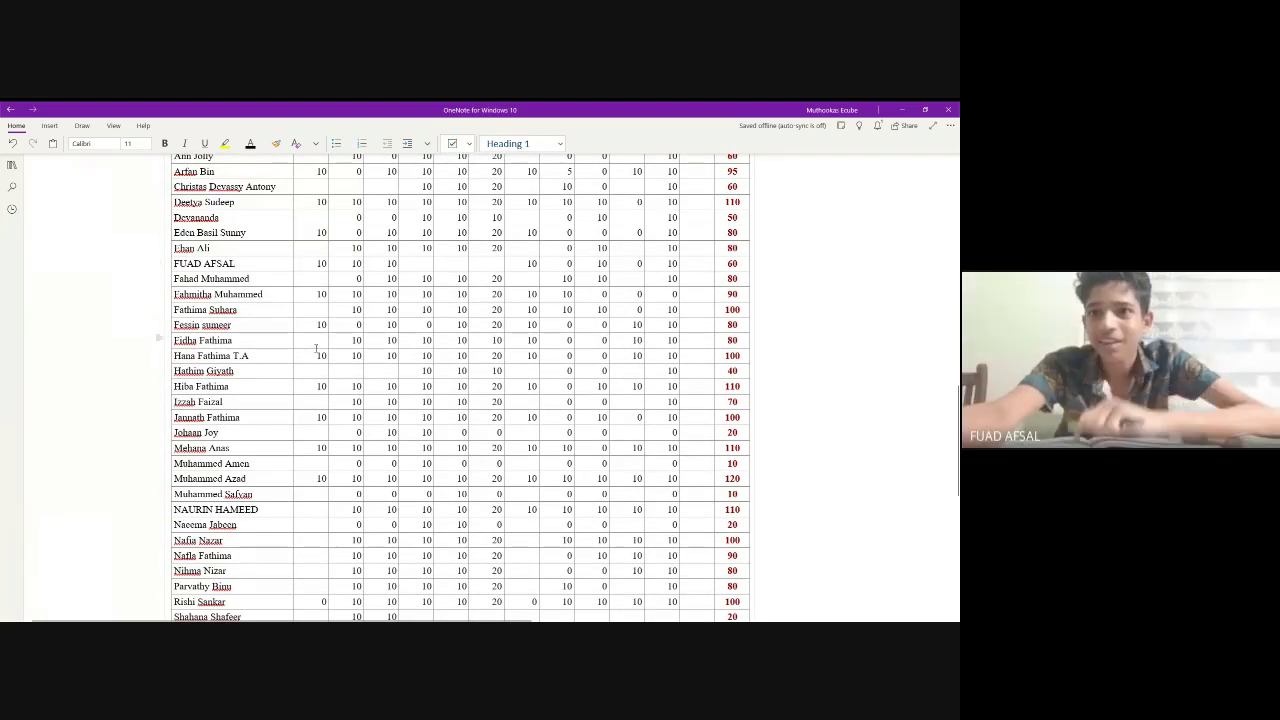
scroll(238, 293, down, 1)
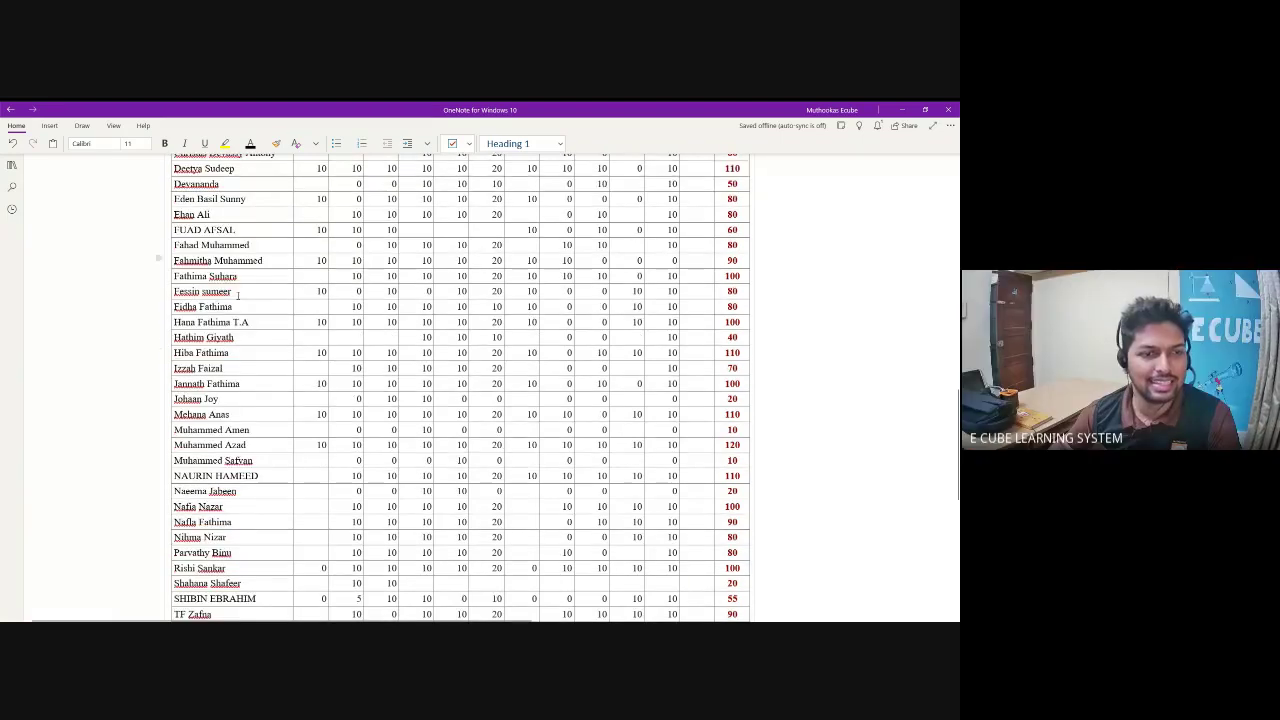
scroll(260, 330, down, 2)
scroll(281, 359, up, 5)
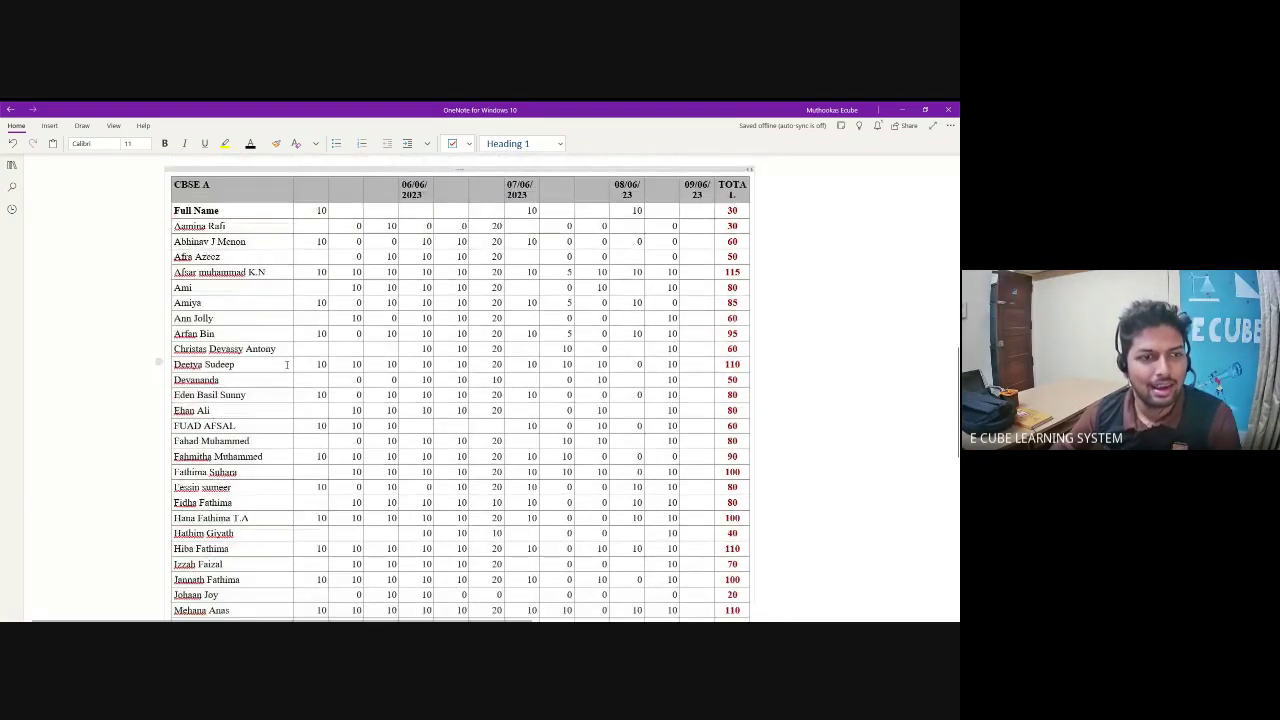
scroll(291, 372, down, 3)
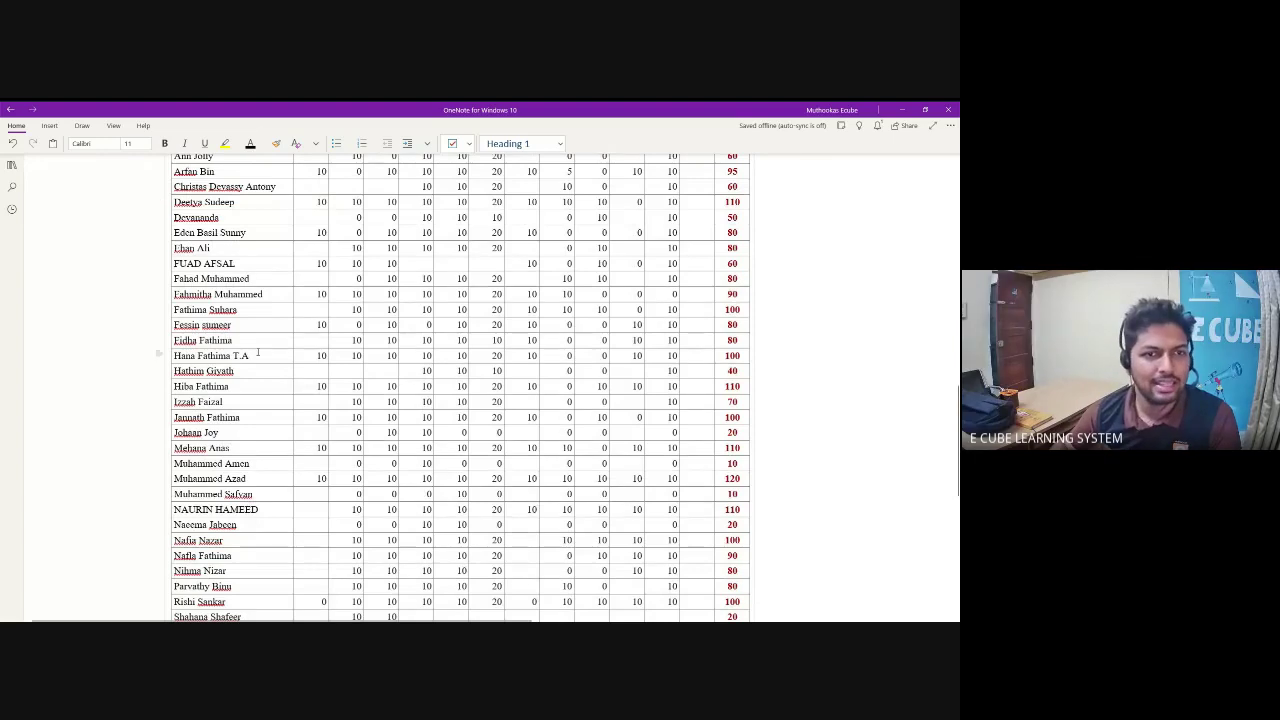
click(427, 261)
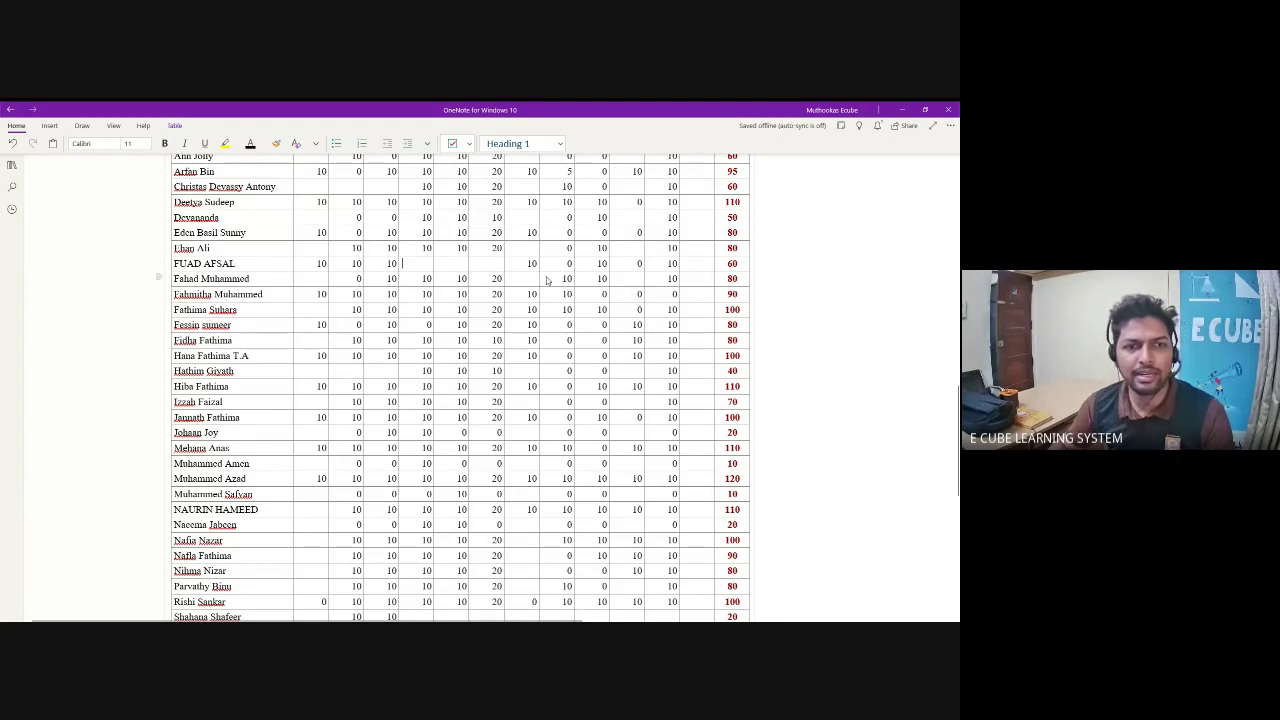
scroll(420, 270, up, 3)
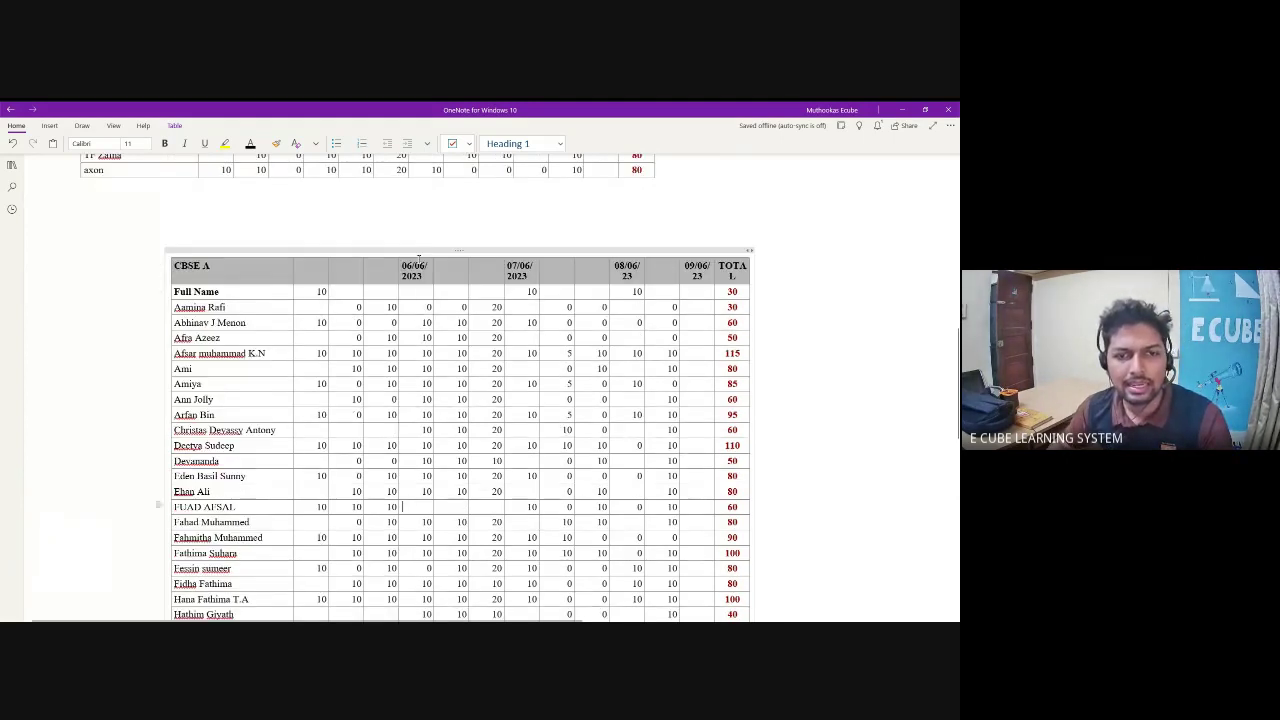
scroll(437, 368, down, 1)
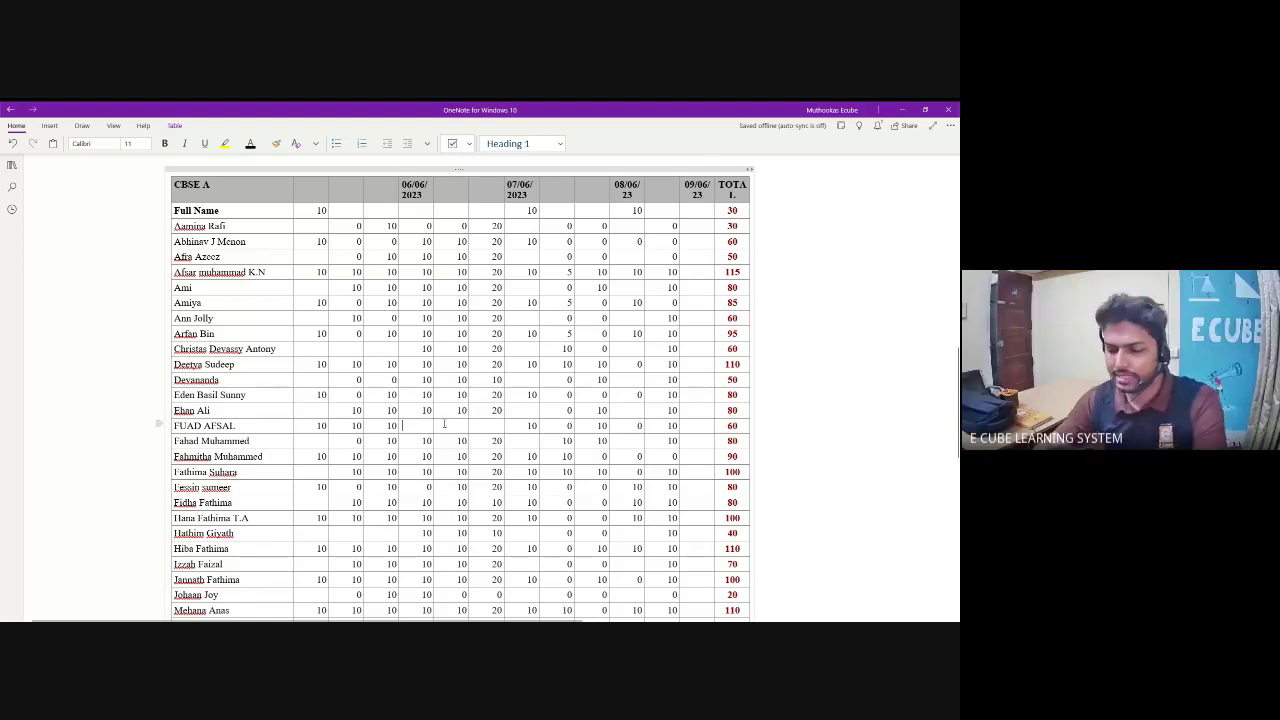
text(0)
key(Tab)
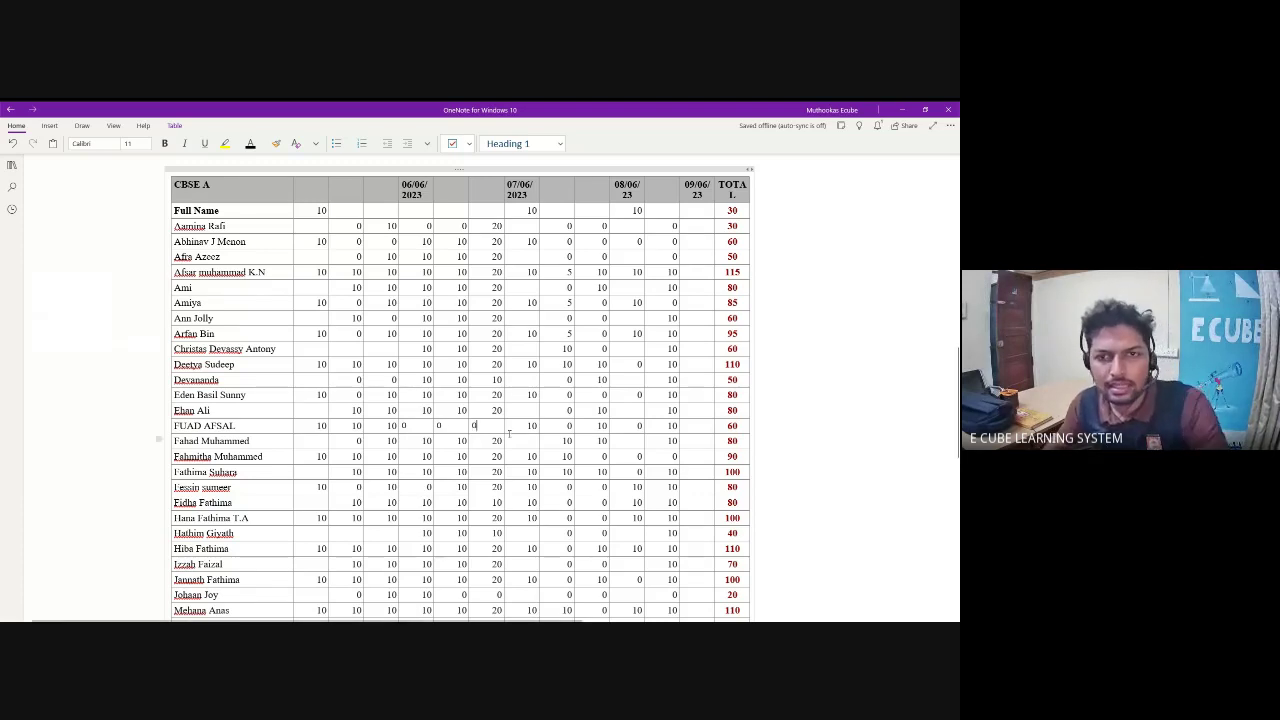
click(629, 431)
text(0)
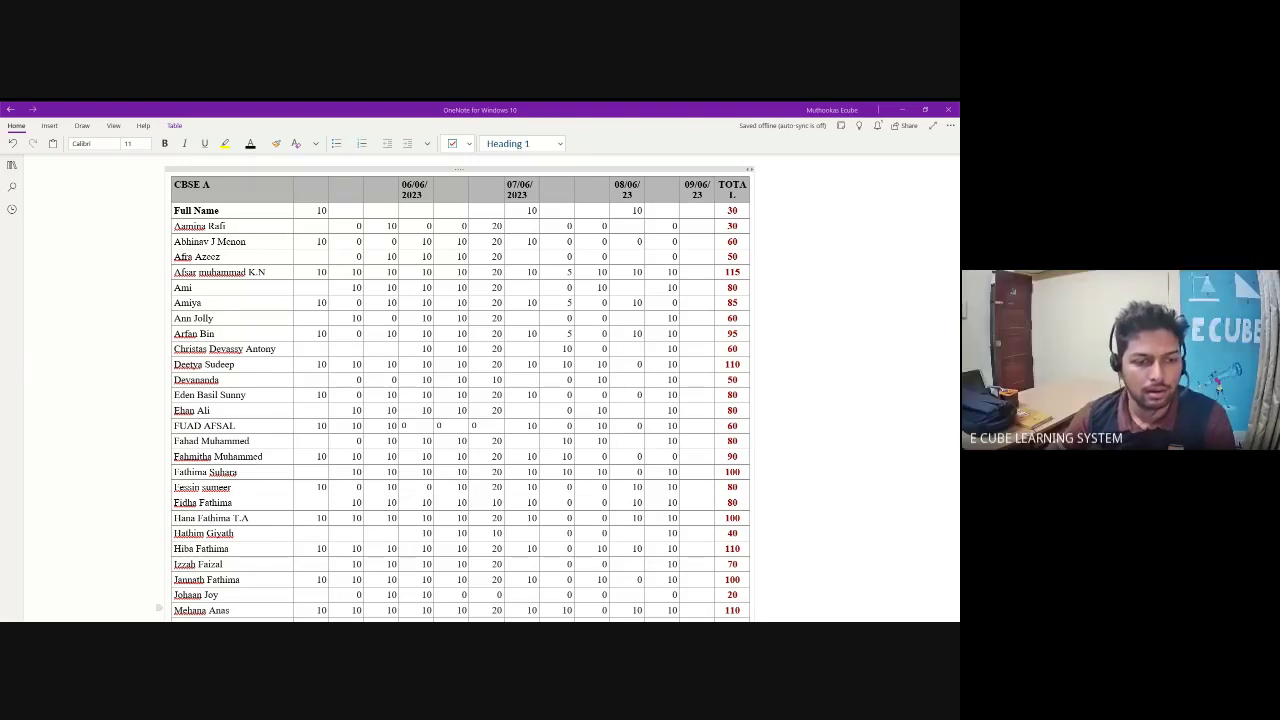
Step: Set the tenth student's 07/06/2023 score to 0 in the CBSE A table
scroll(332, 491, down, 2)
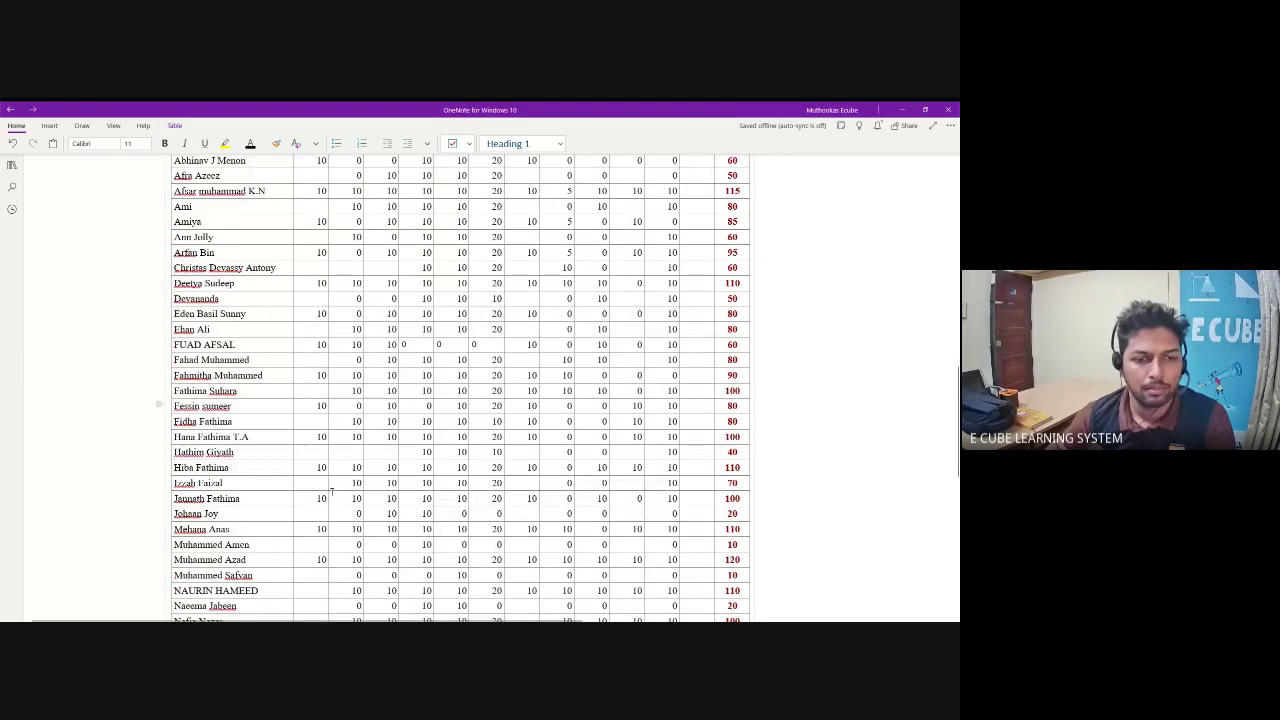
scroll(332, 491, down, 2)
scroll(332, 491, down, 2)
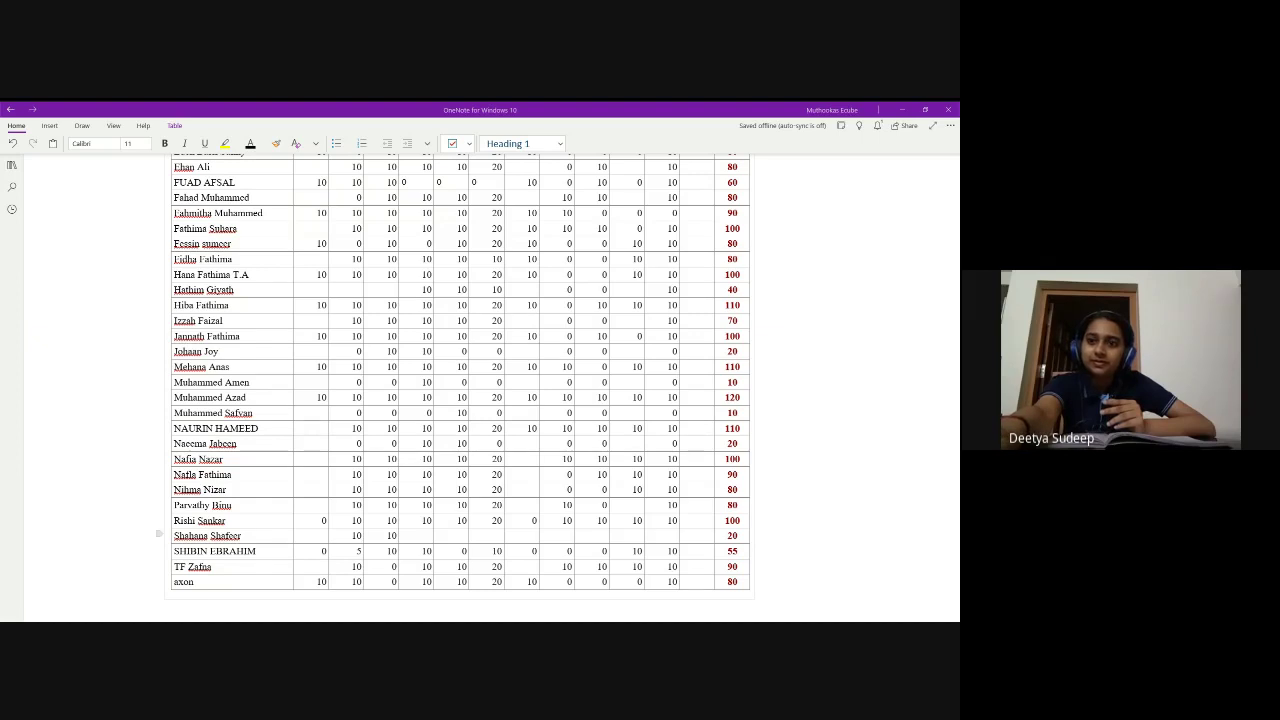
scroll(314, 388, up, 5)
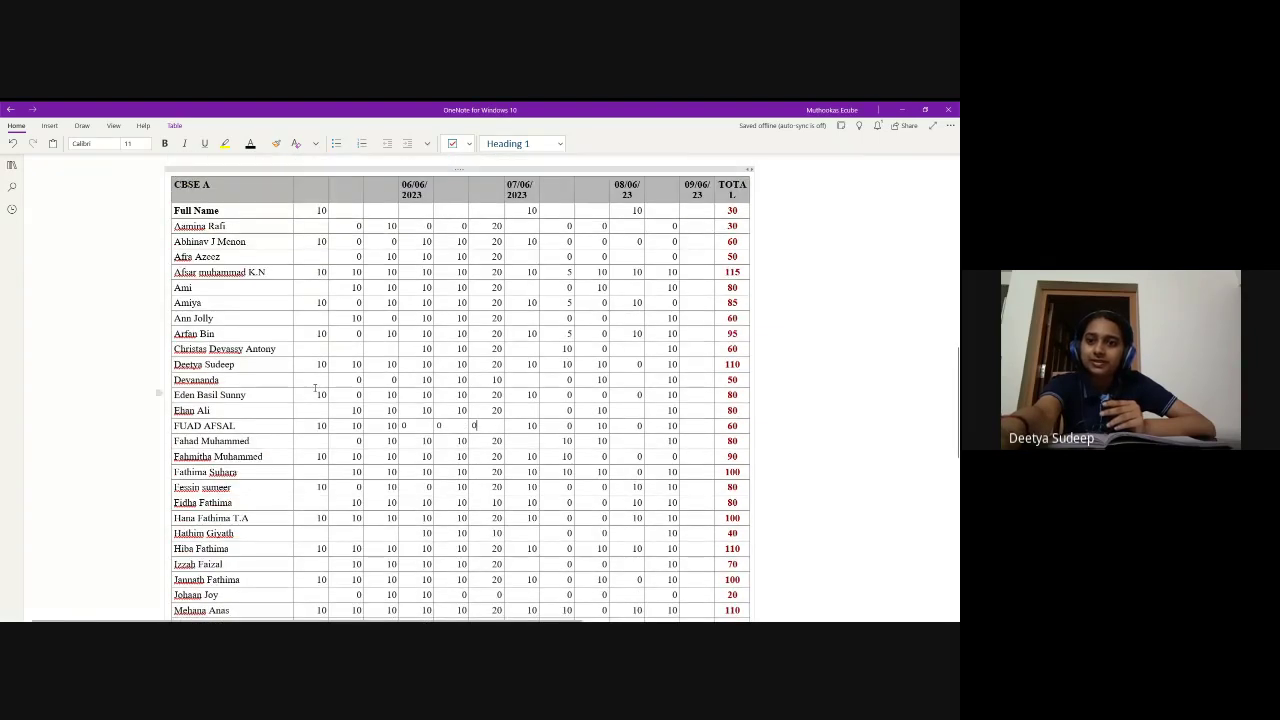
click(532, 364)
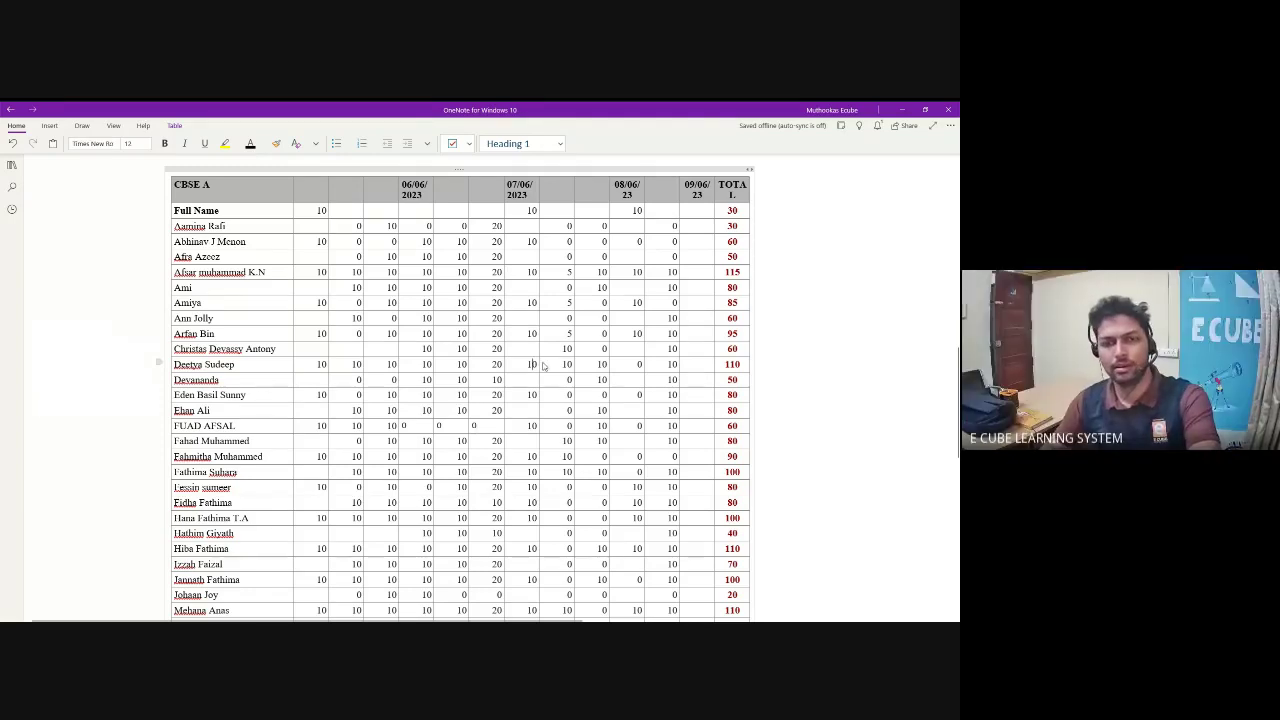
key(BackSpace)
click(552, 372)
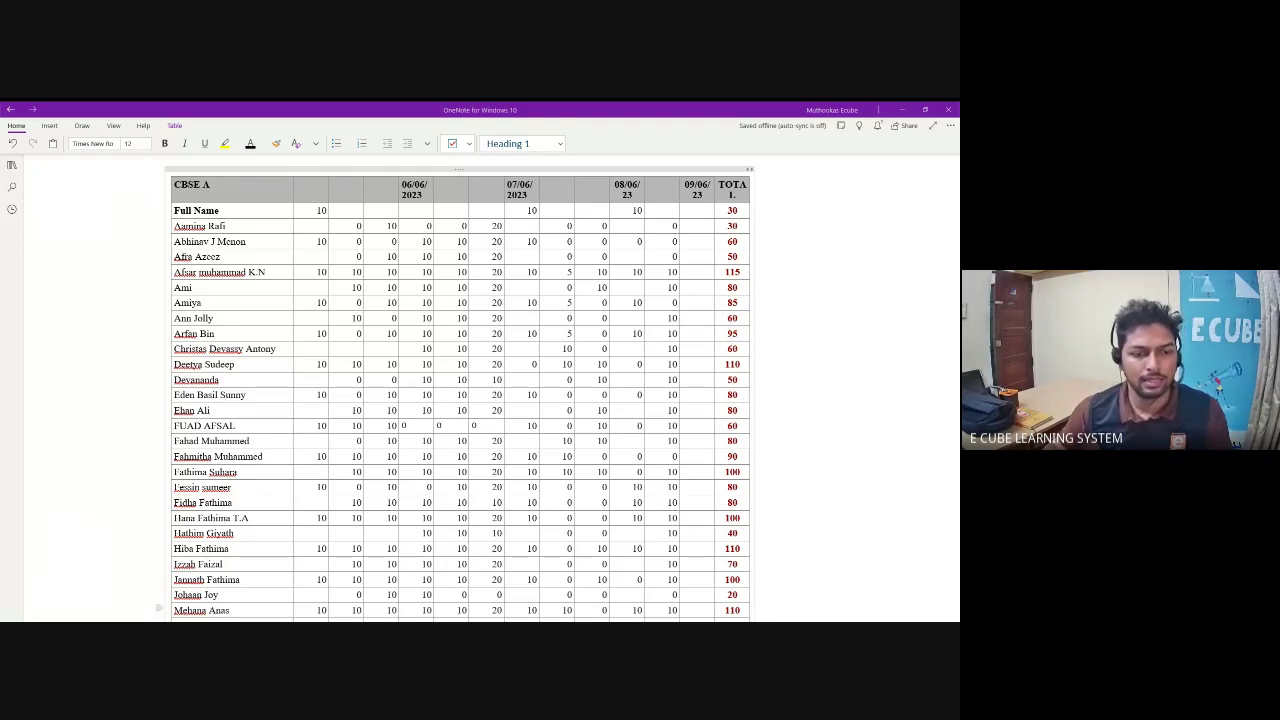
Step: Paste the newer CBSE A table into the empty space below the current one and widen its first column so each name fits on one line
scroll(374, 369, down, 15)
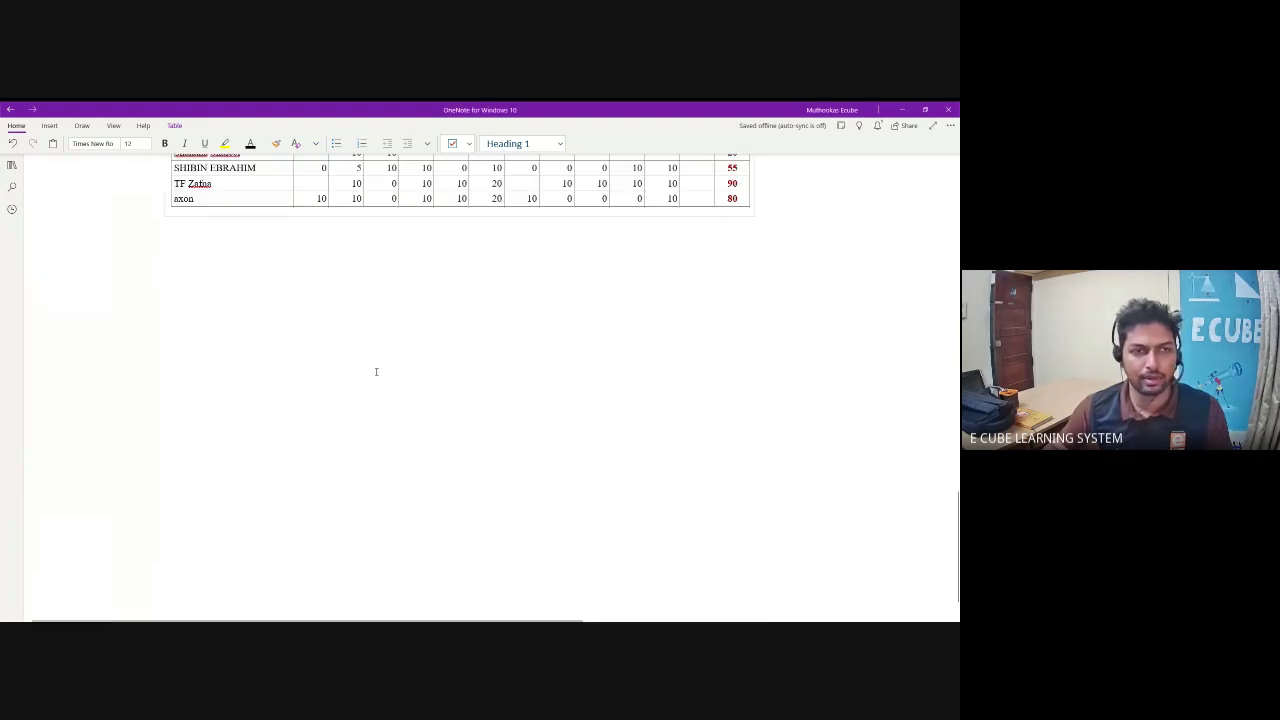
right_click(197, 298)
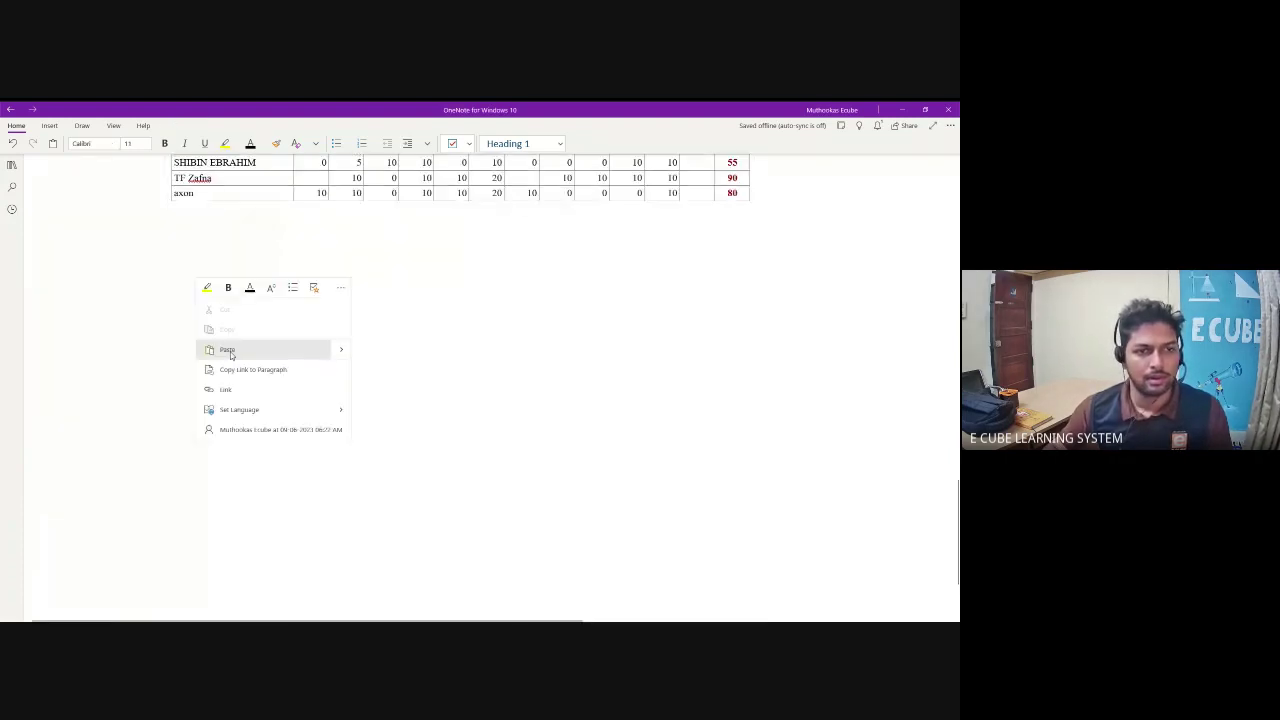
click(231, 353)
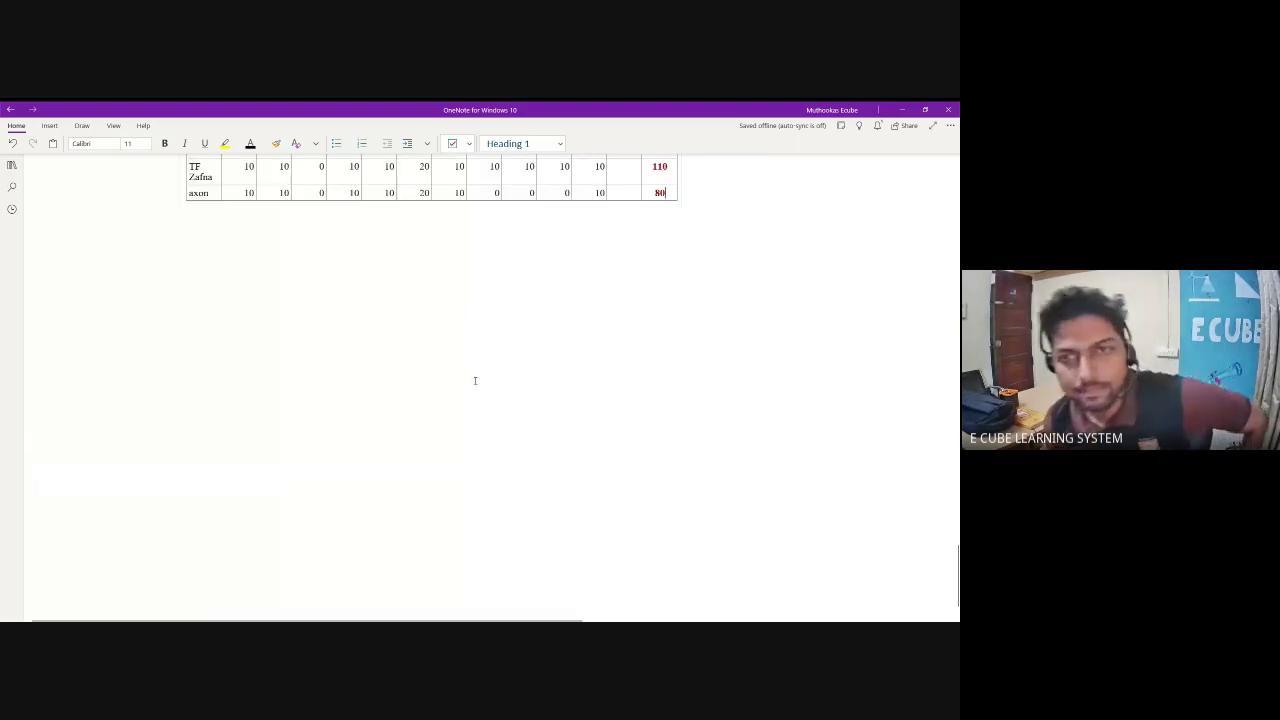
scroll(475, 380, up, 15)
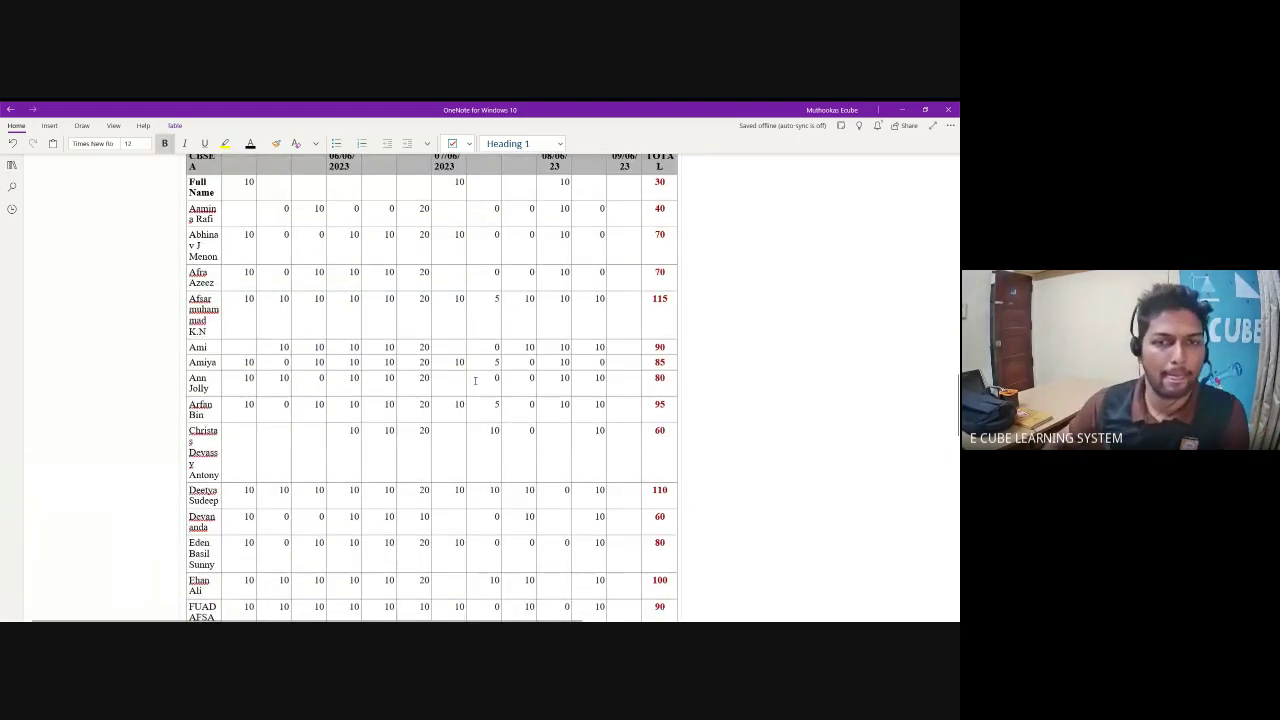
scroll(475, 380, up, 3)
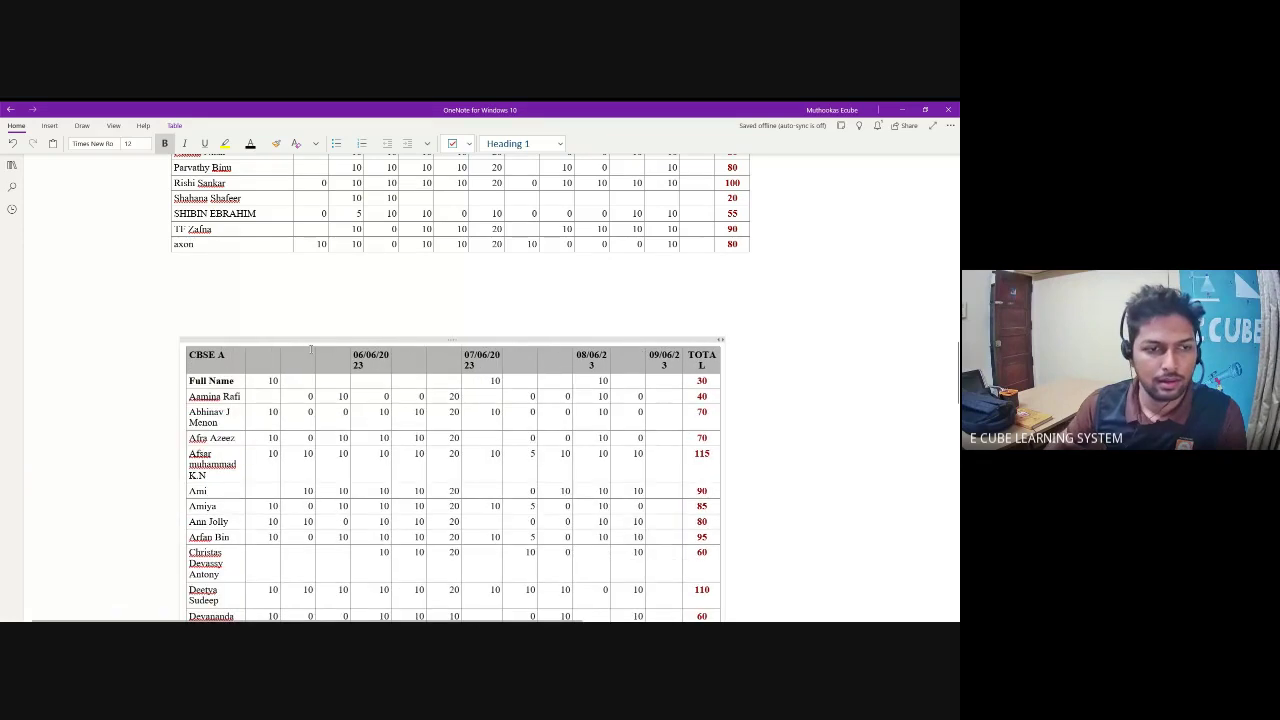
drag(245, 365, 311, 380)
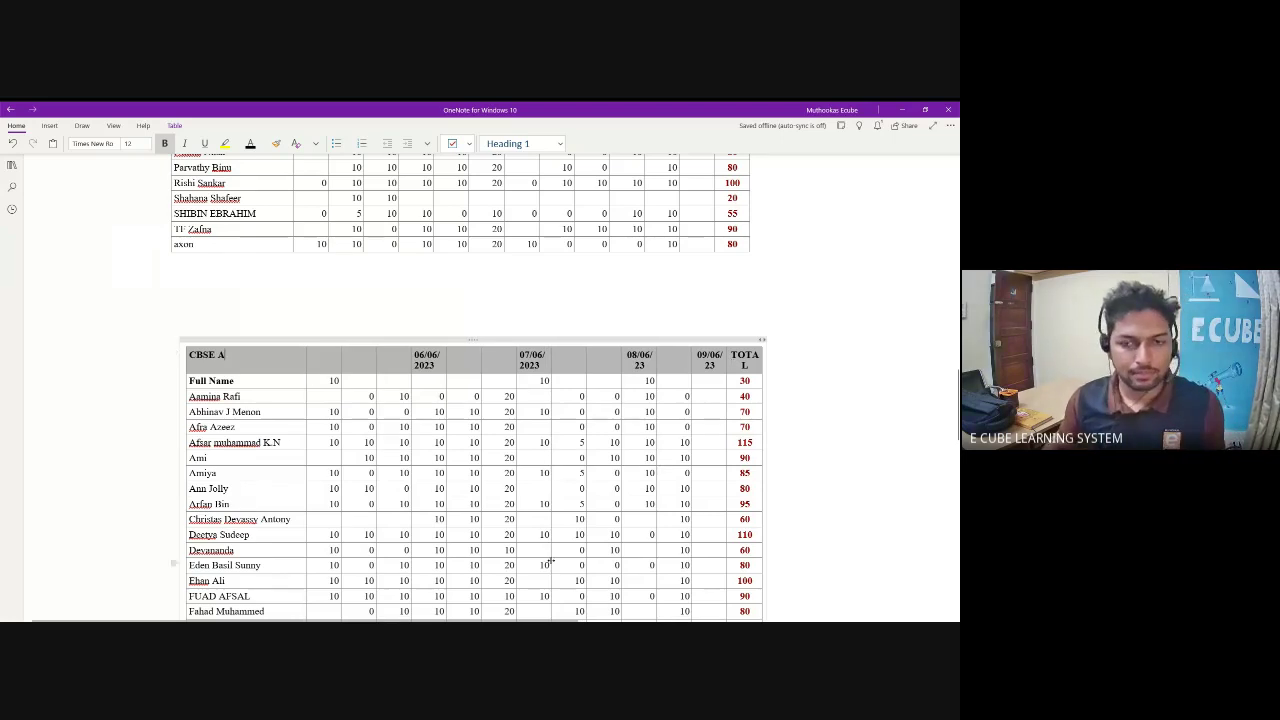
Step: Insert two blank columns between the 09/06/23 and TOTAL columns of the newly pasted table
right_click(712, 378)
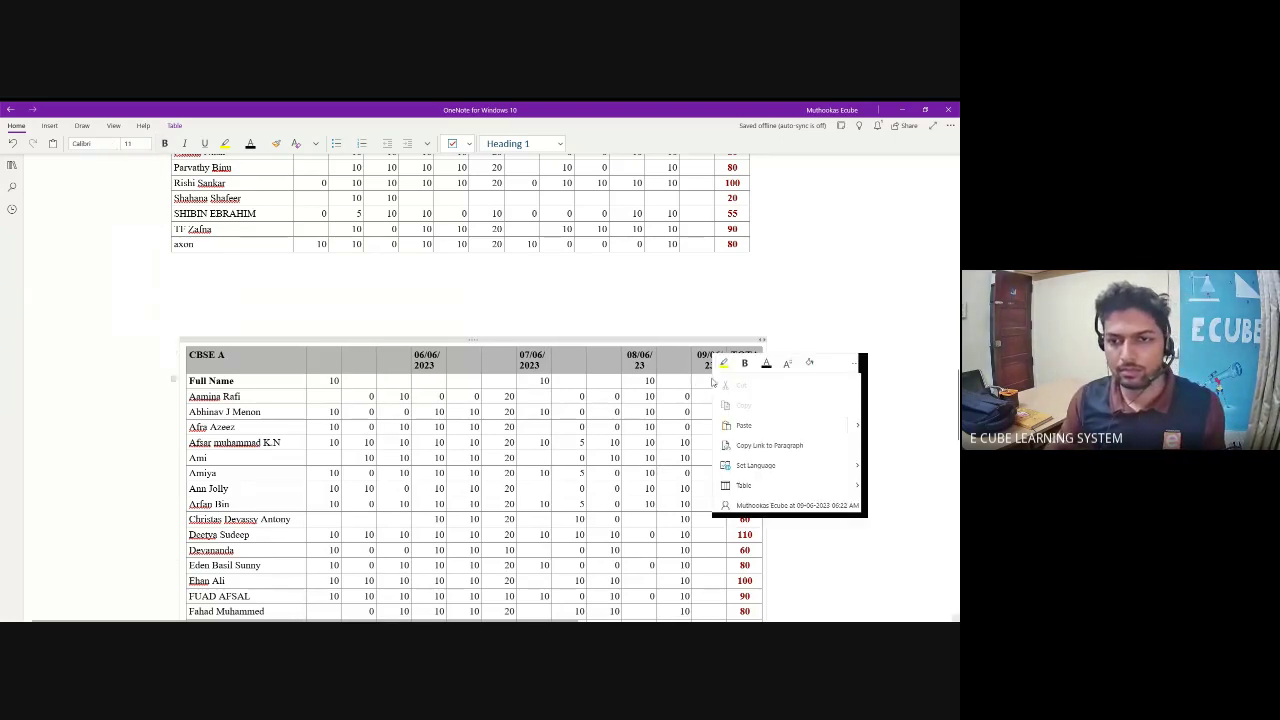
mouse_move(786, 484)
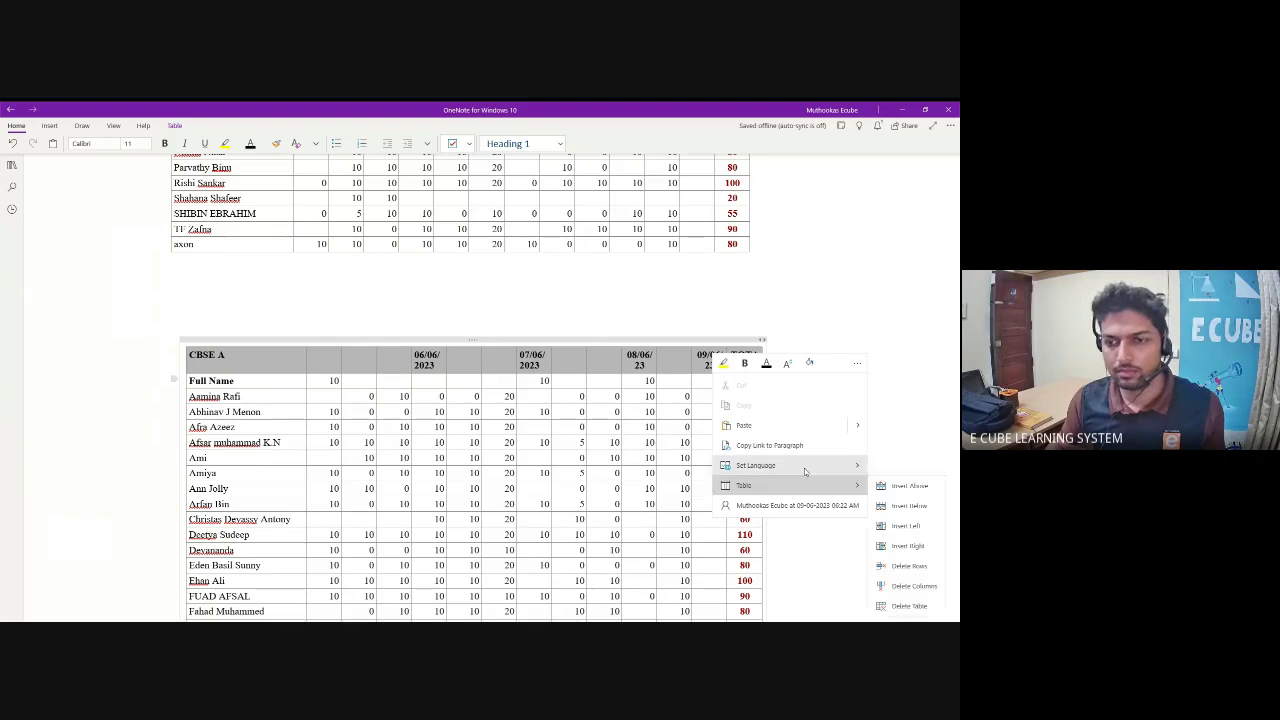
click(910, 545)
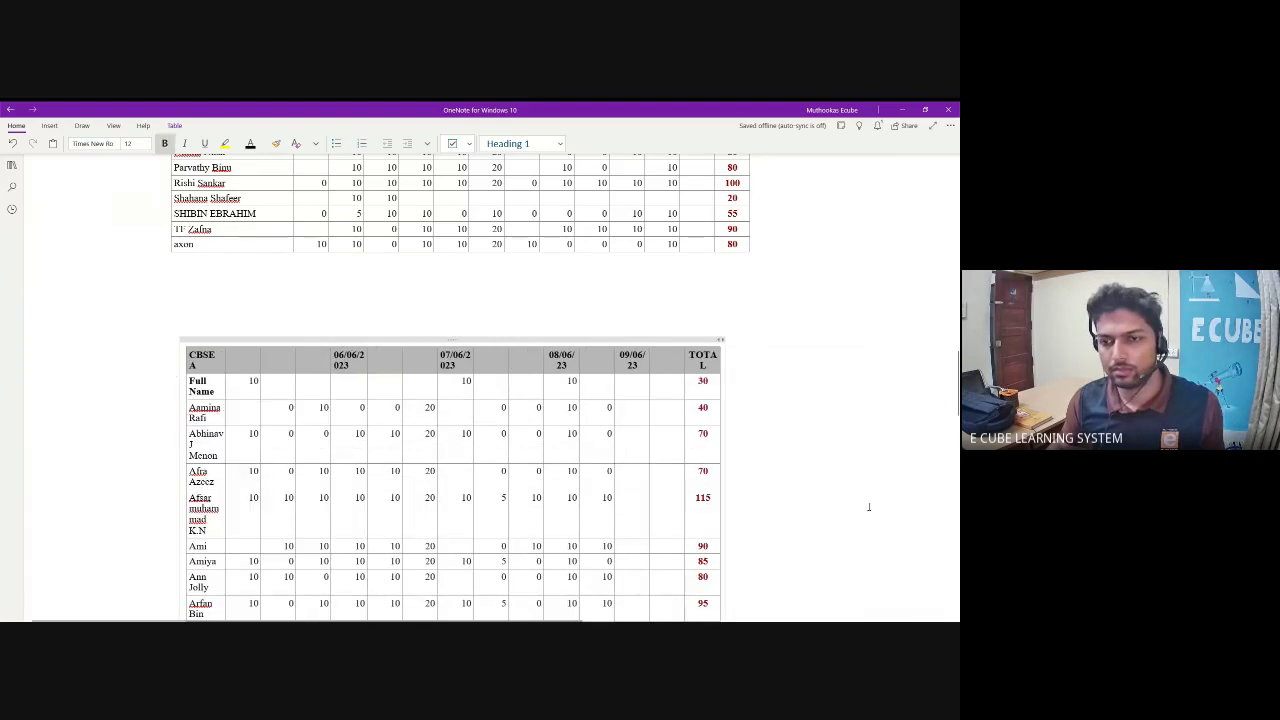
right_click(663, 390)
mouse_move(760, 497)
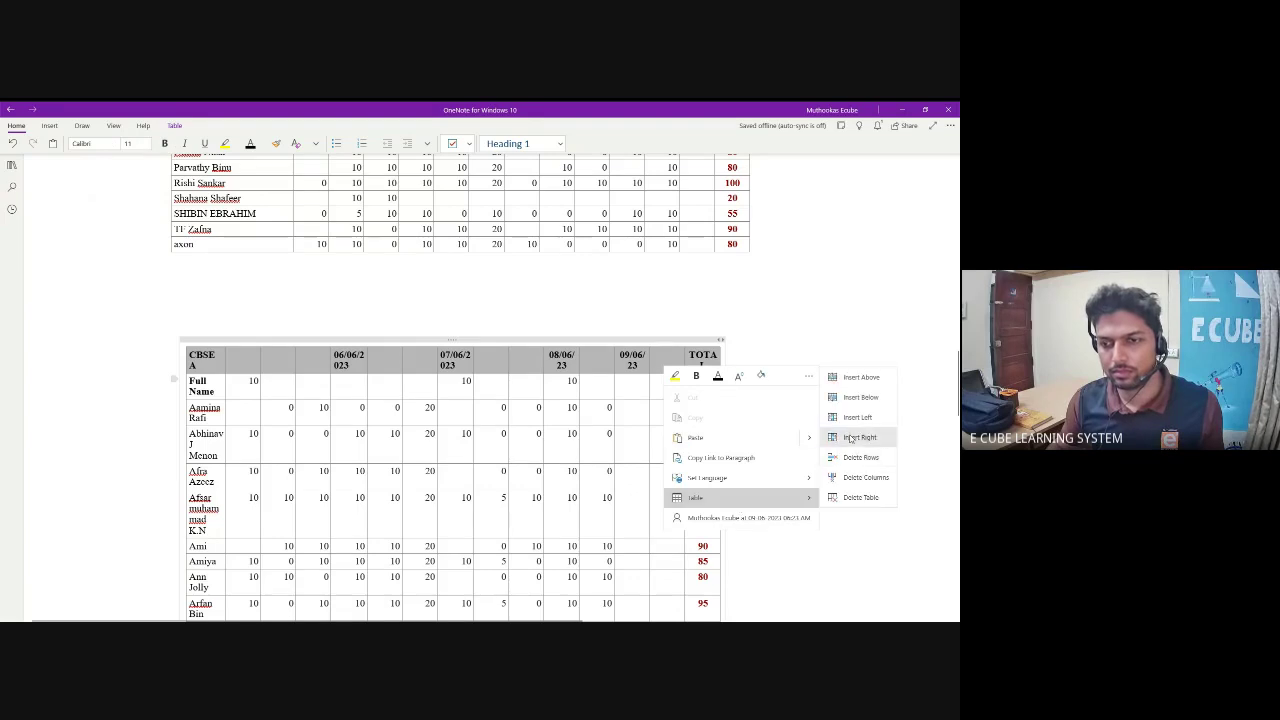
click(850, 439)
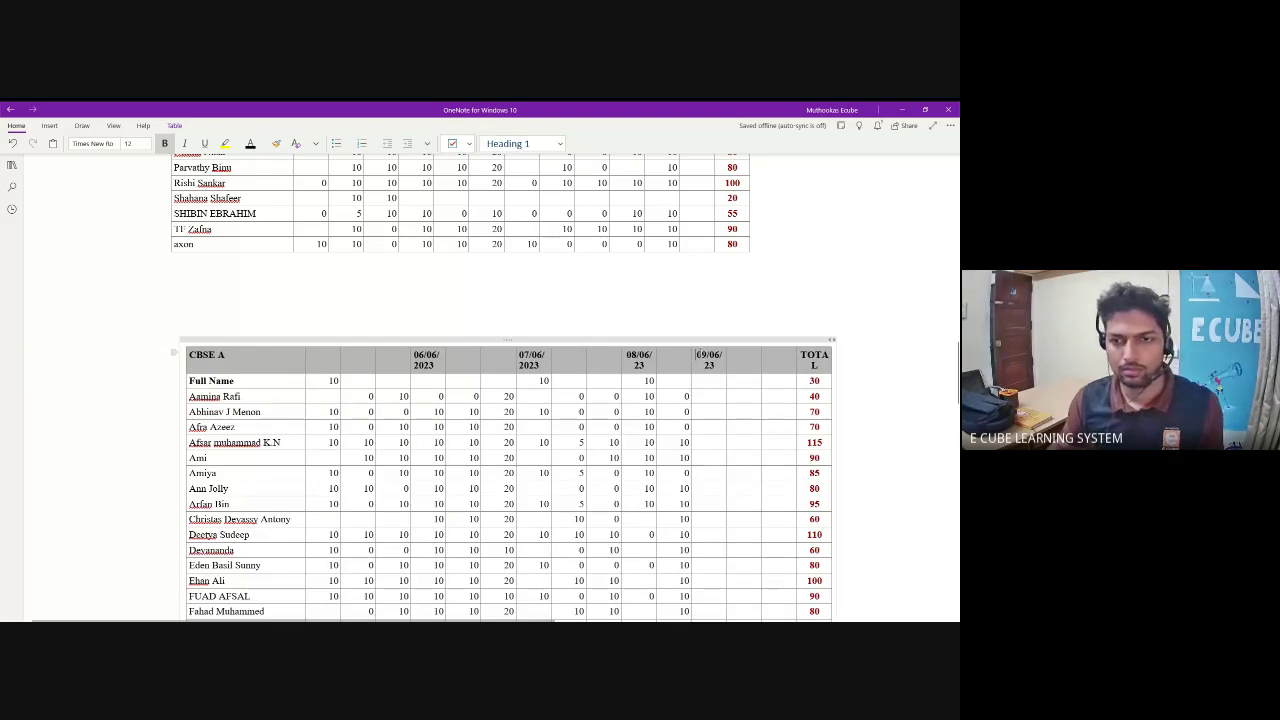
Step: Paste the picture of convex lens question 9 into the blank area well below the newest score table
scroll(717, 321, down, 2)
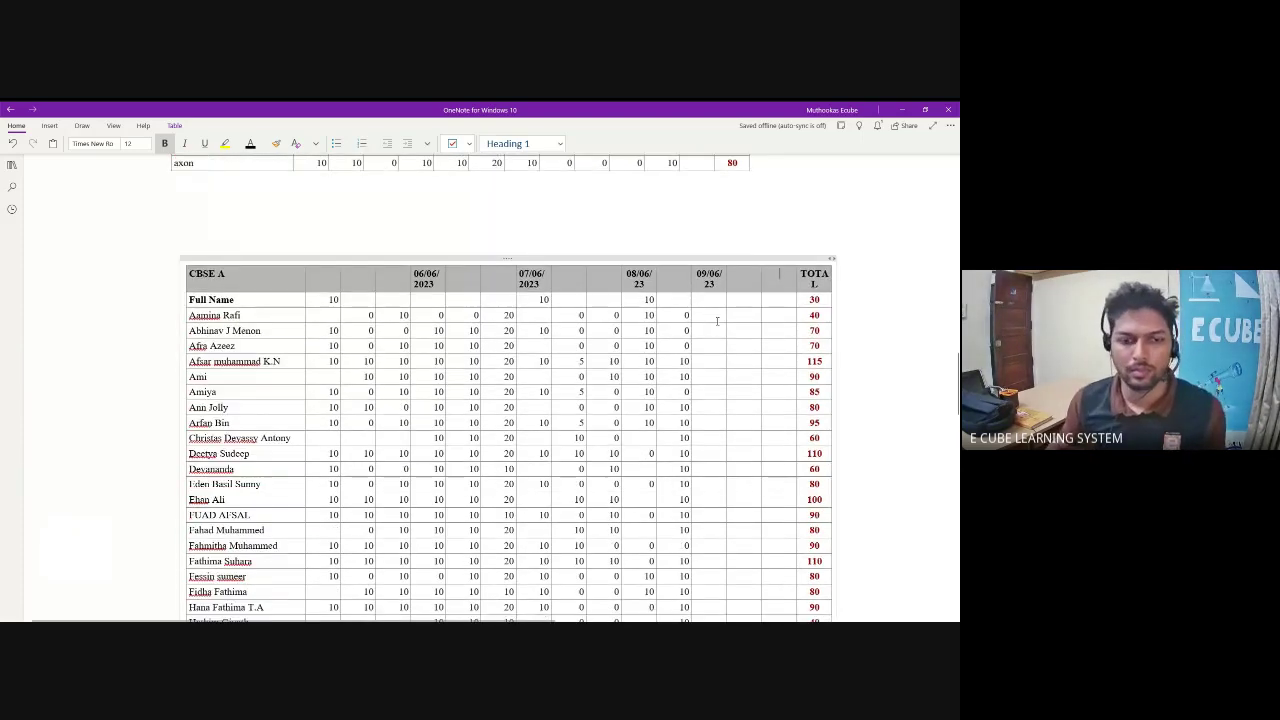
scroll(717, 321, down, 10)
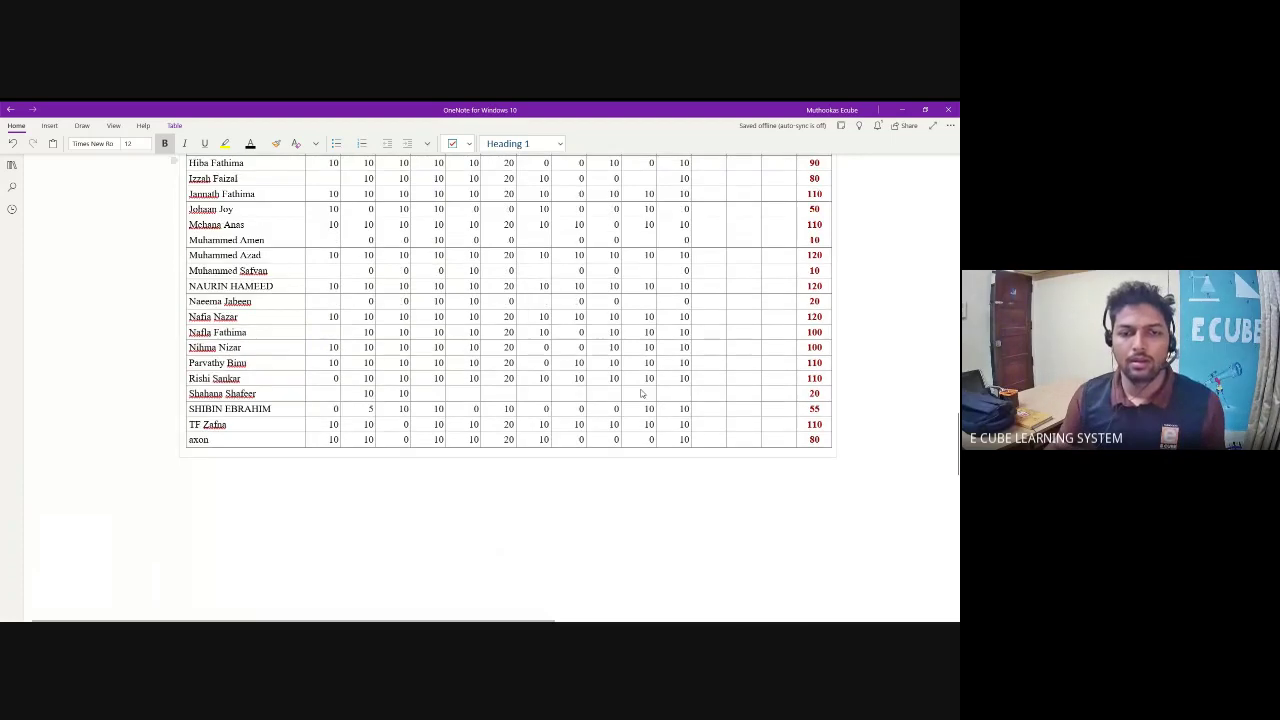
scroll(642, 390, down, 8)
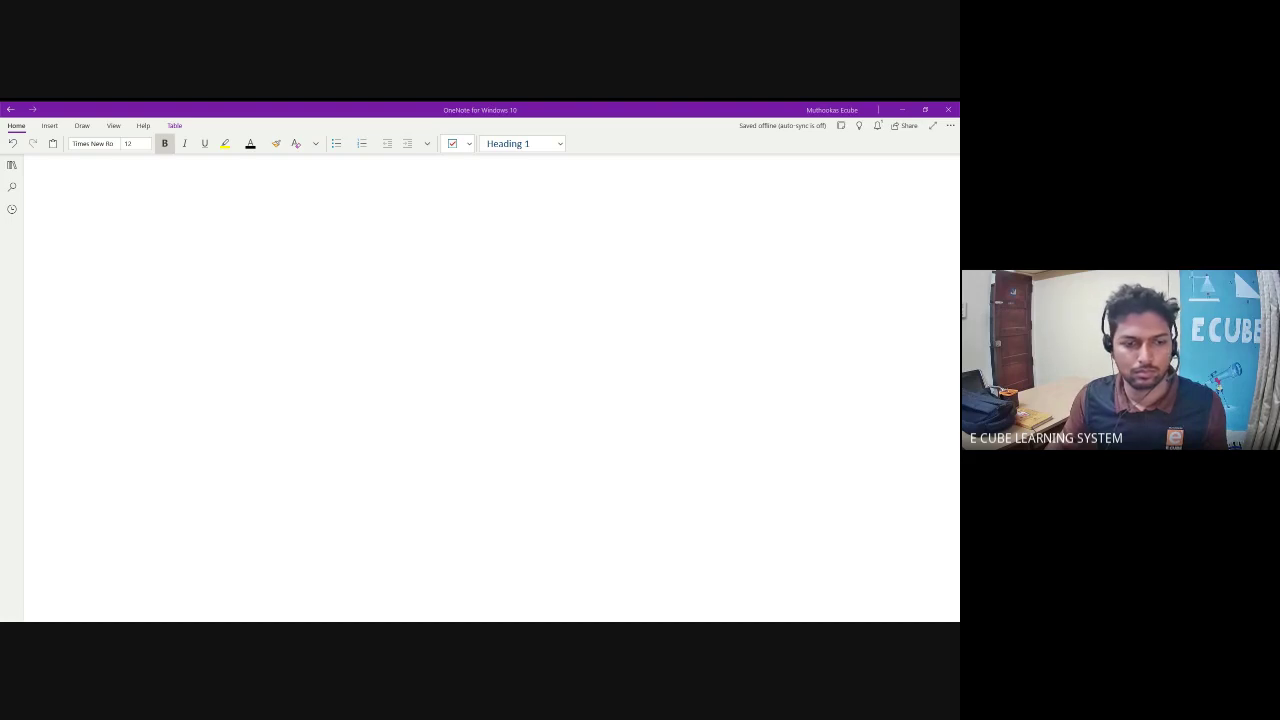
right_click(109, 206)
click(140, 255)
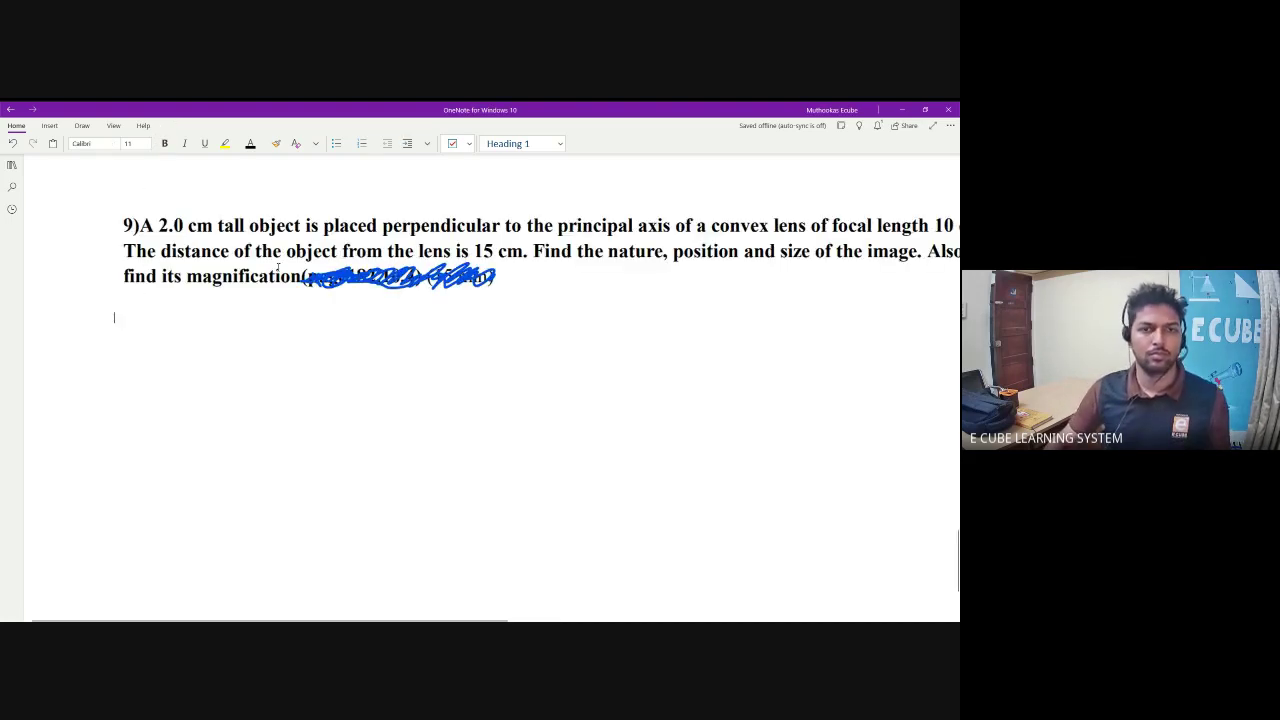
Step: Move and resize the question 9 picture so its full text fits within the visible page width, then deselect it
drag(278, 266, 162, 277)
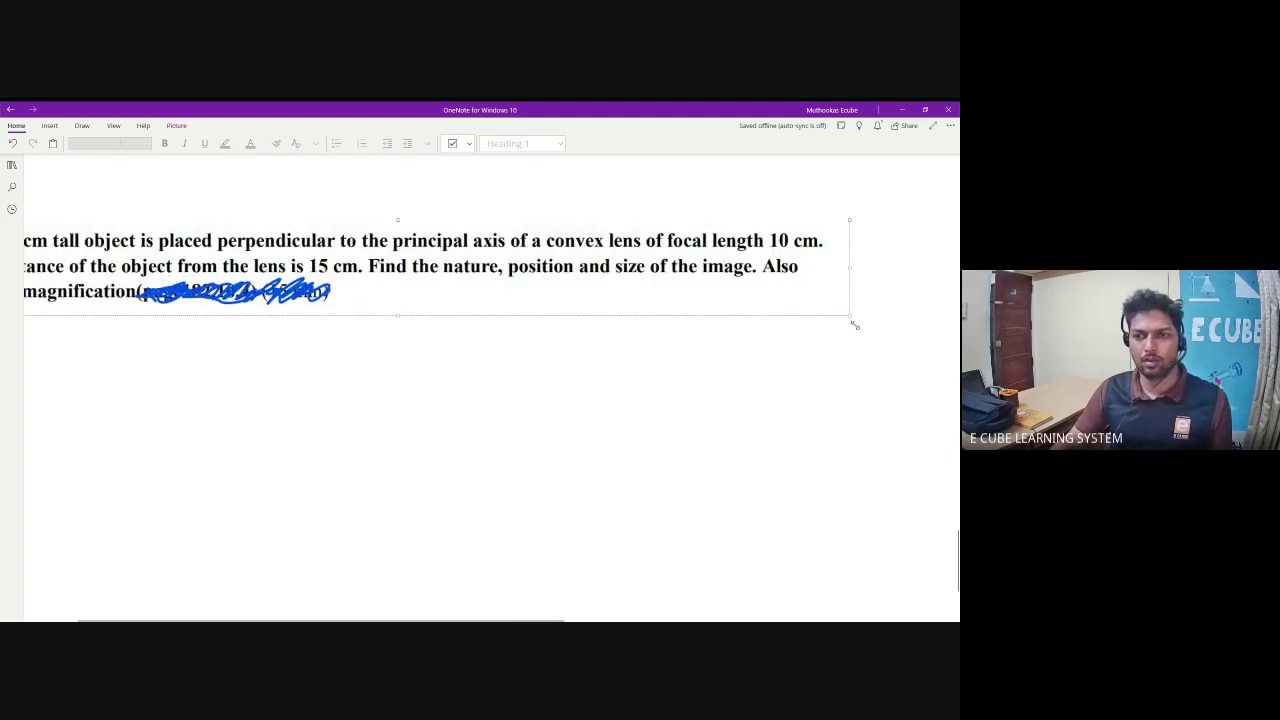
drag(853, 323, 751, 305)
drag(620, 264, 764, 253)
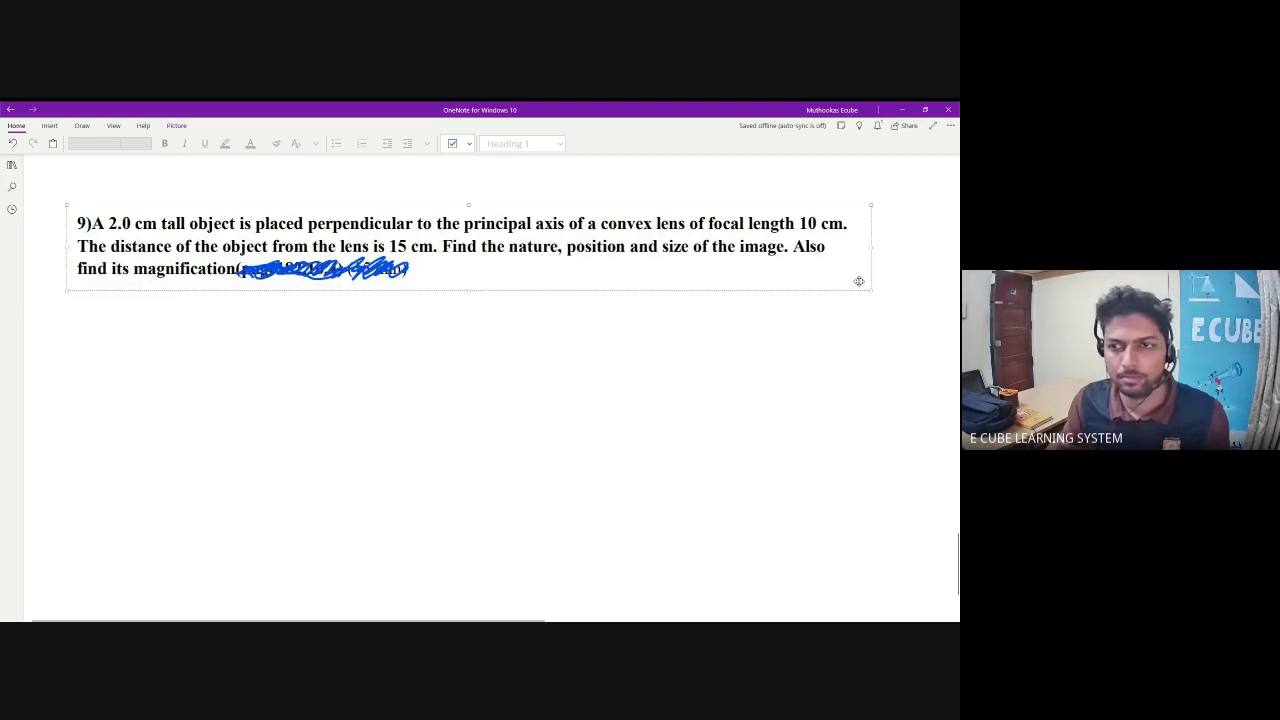
drag(874, 292, 914, 296)
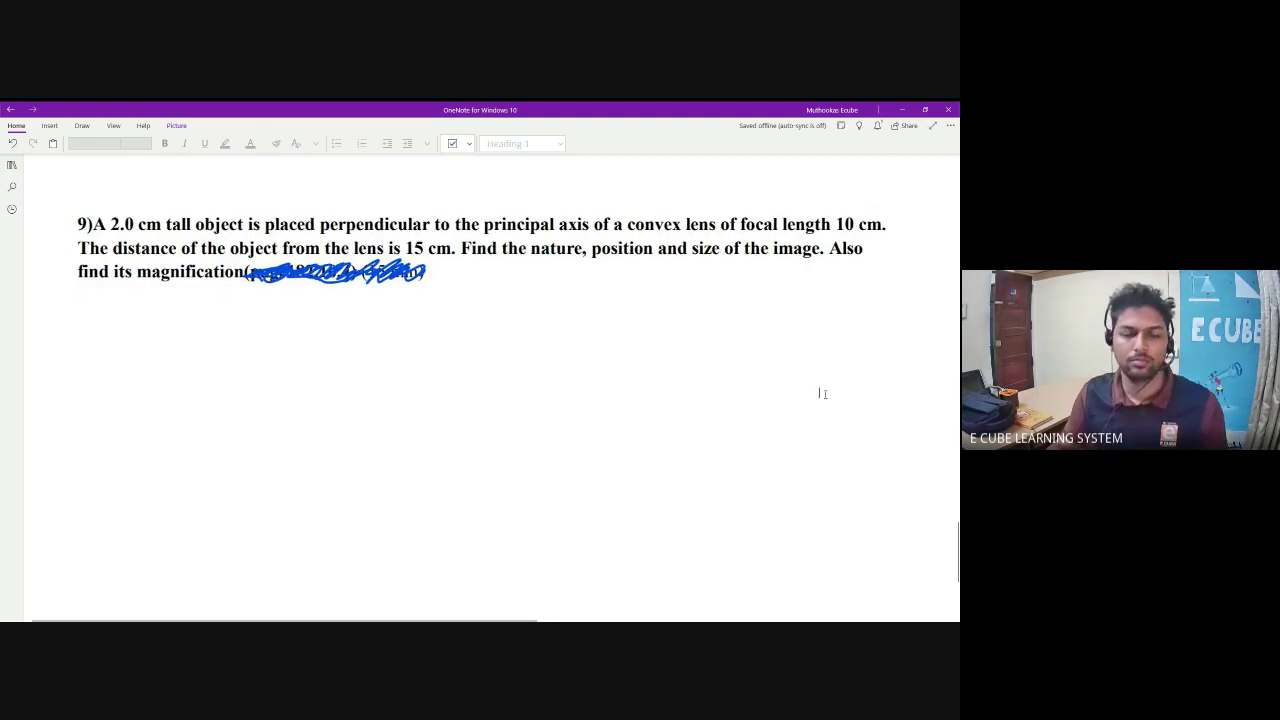
click(819, 392)
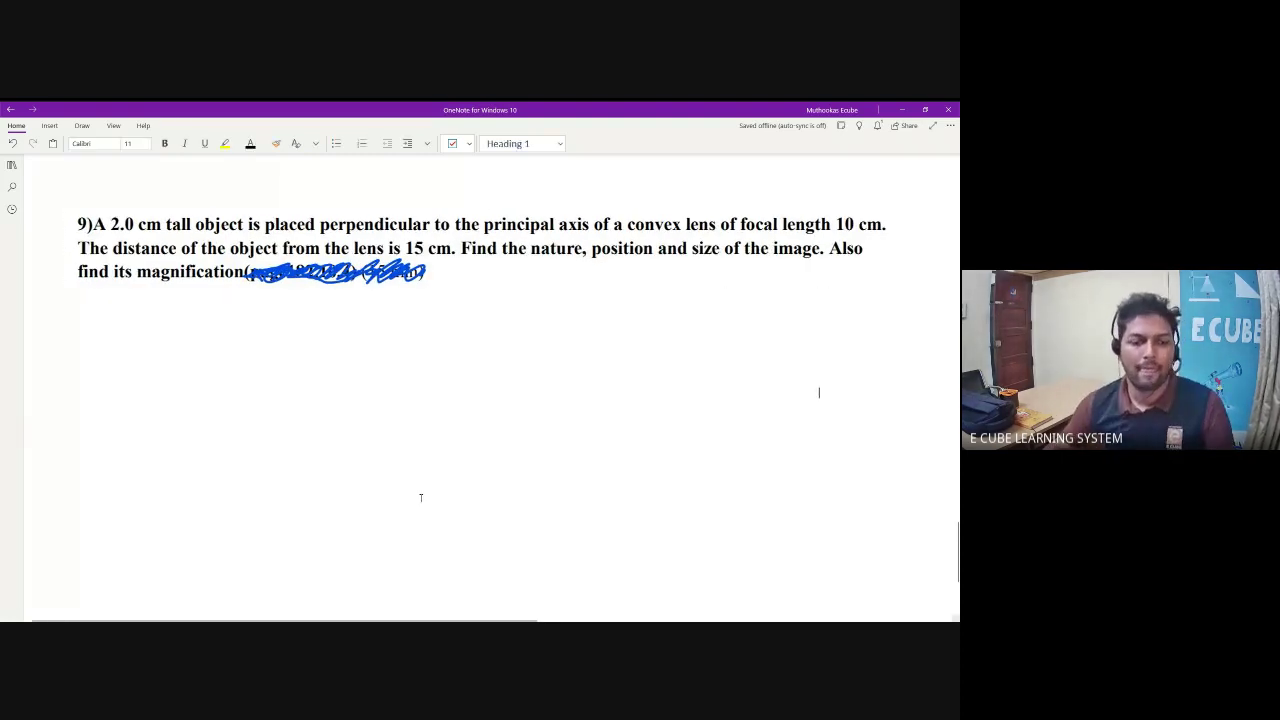